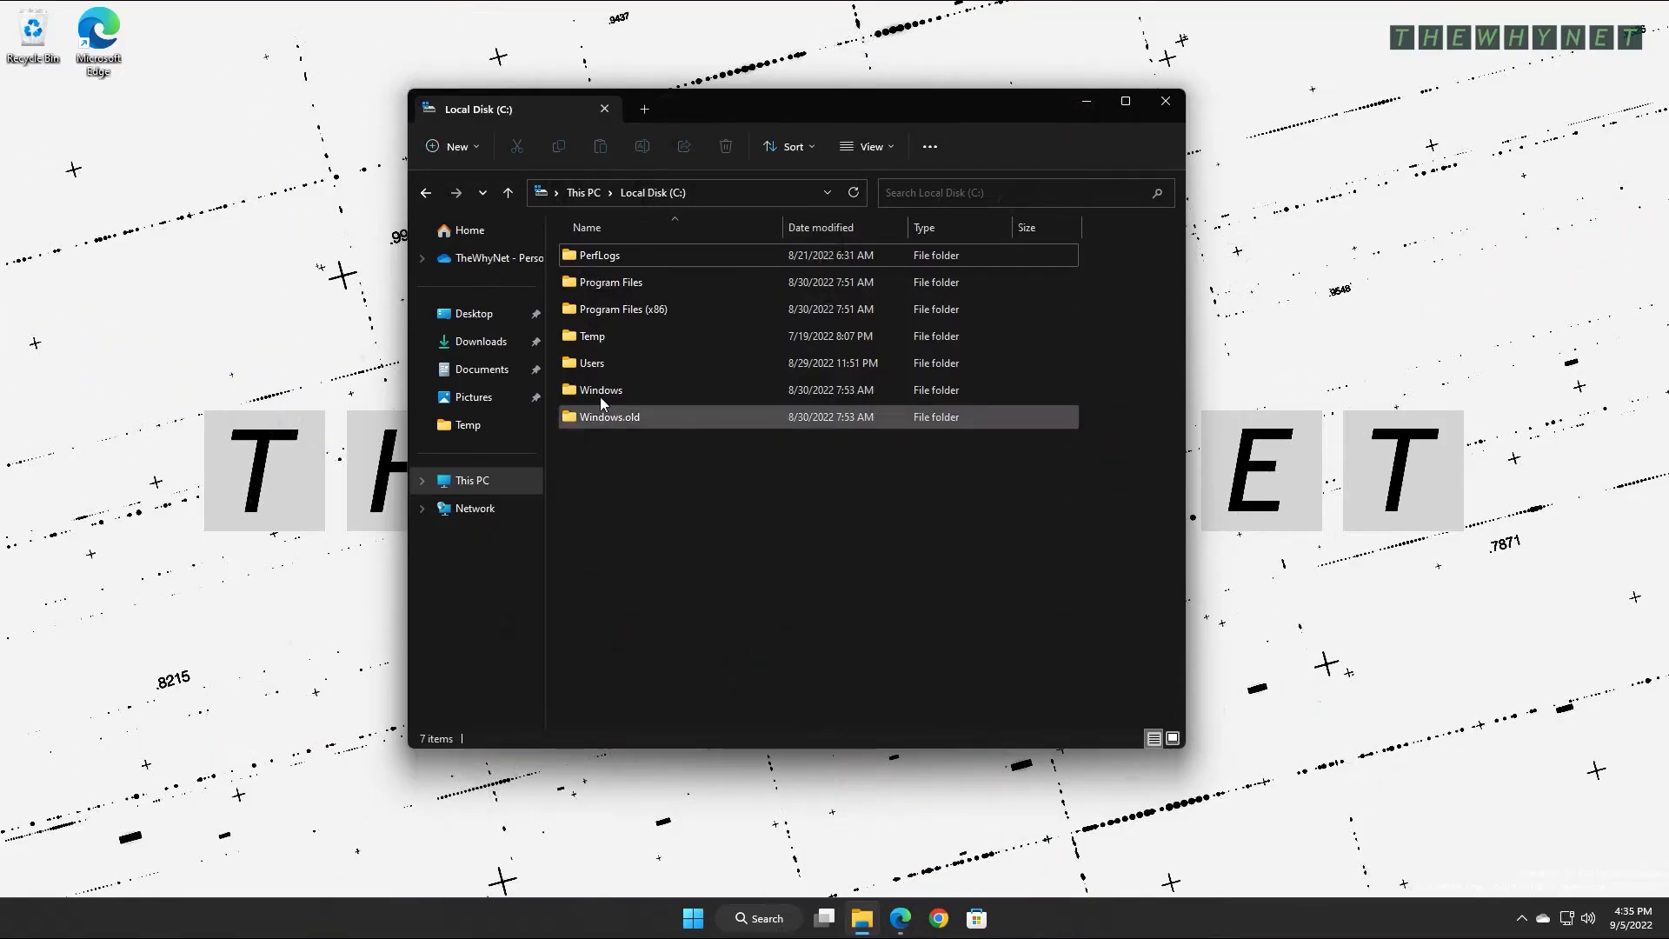
- Check the size of the Users folder on C: in its Properties
right_click(590, 376)
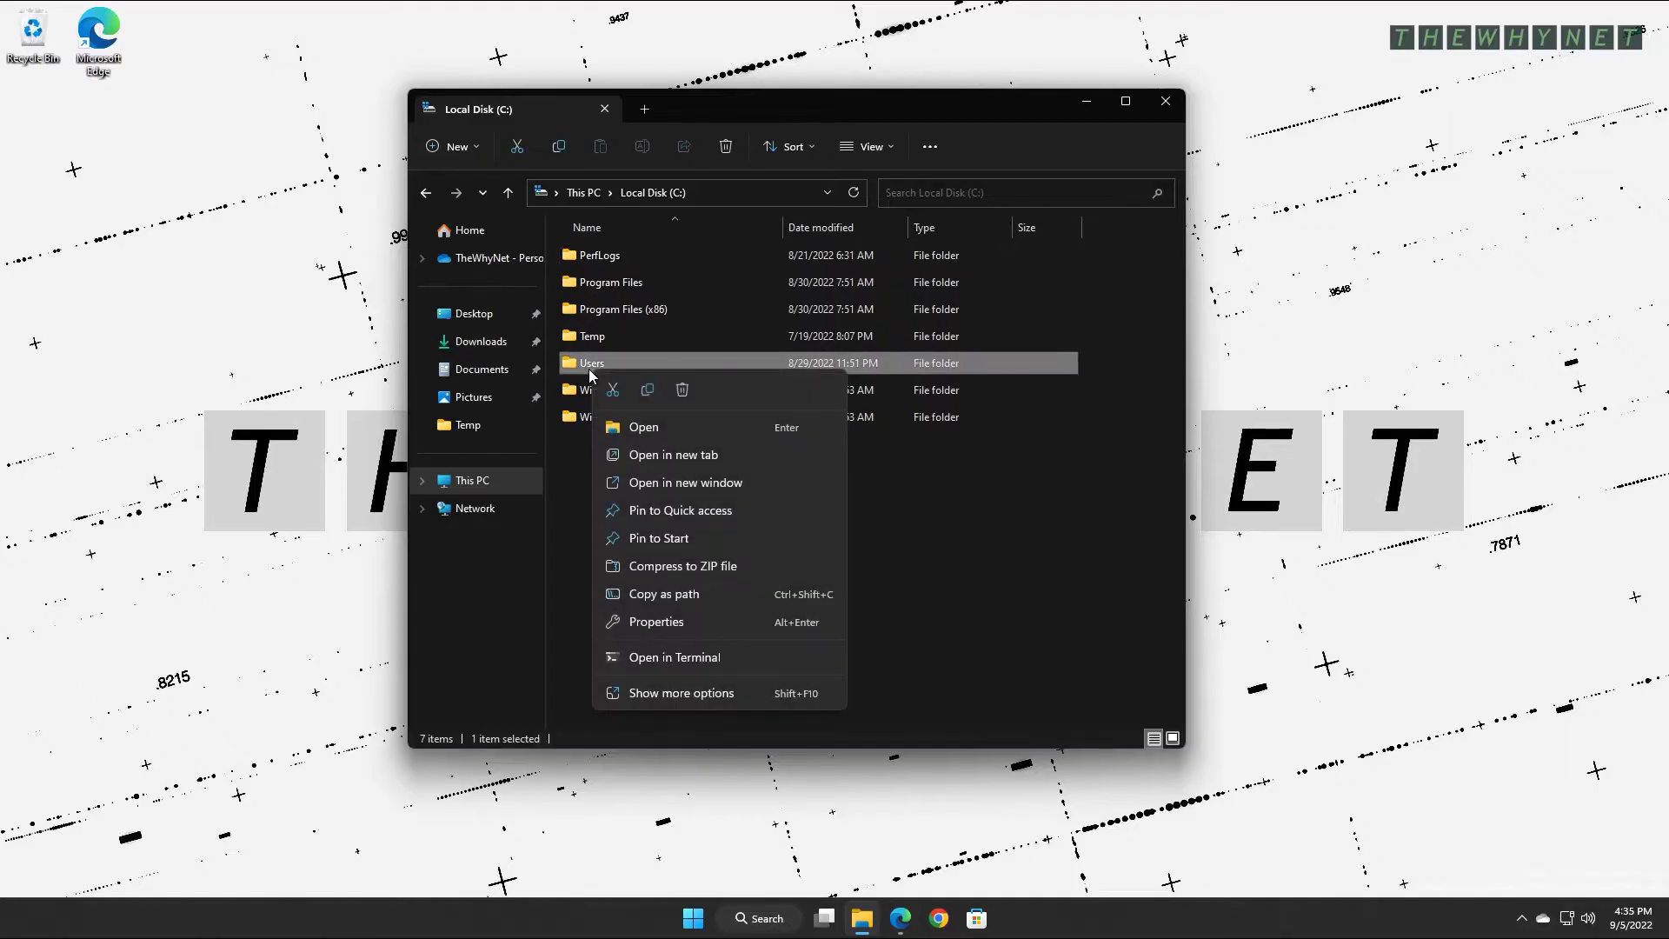
left_click(701, 622)
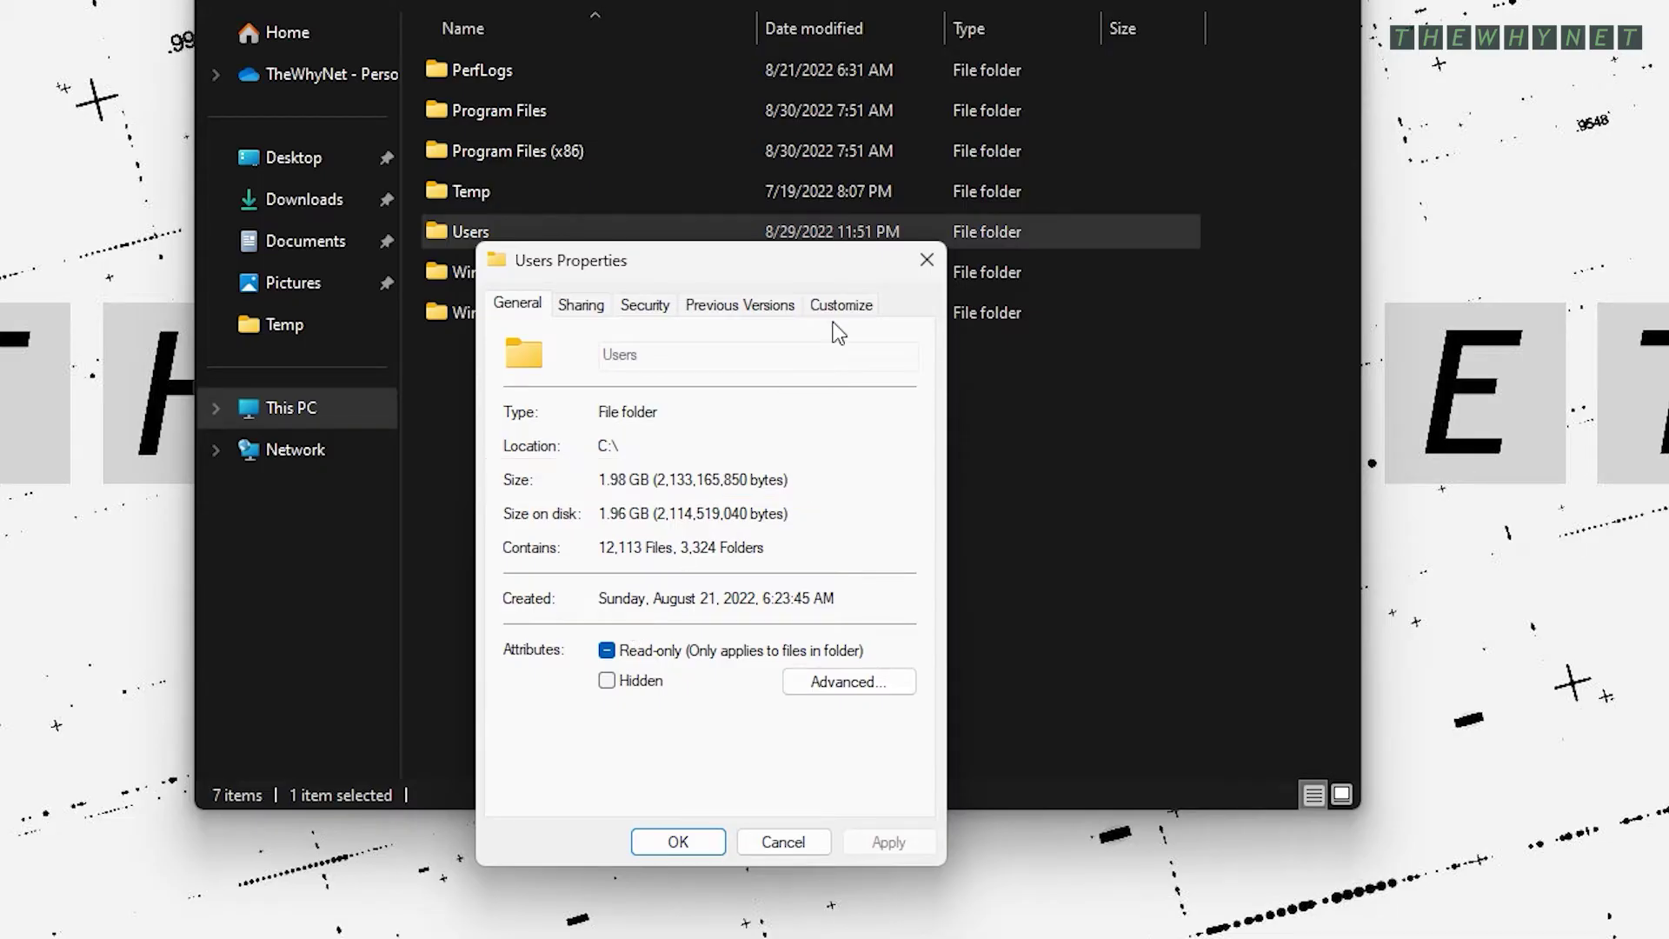
left_click(925, 259)
- Check the Program Files size (3.63 GB), then minimize Explorer to show the desktop
right_click(522, 111)
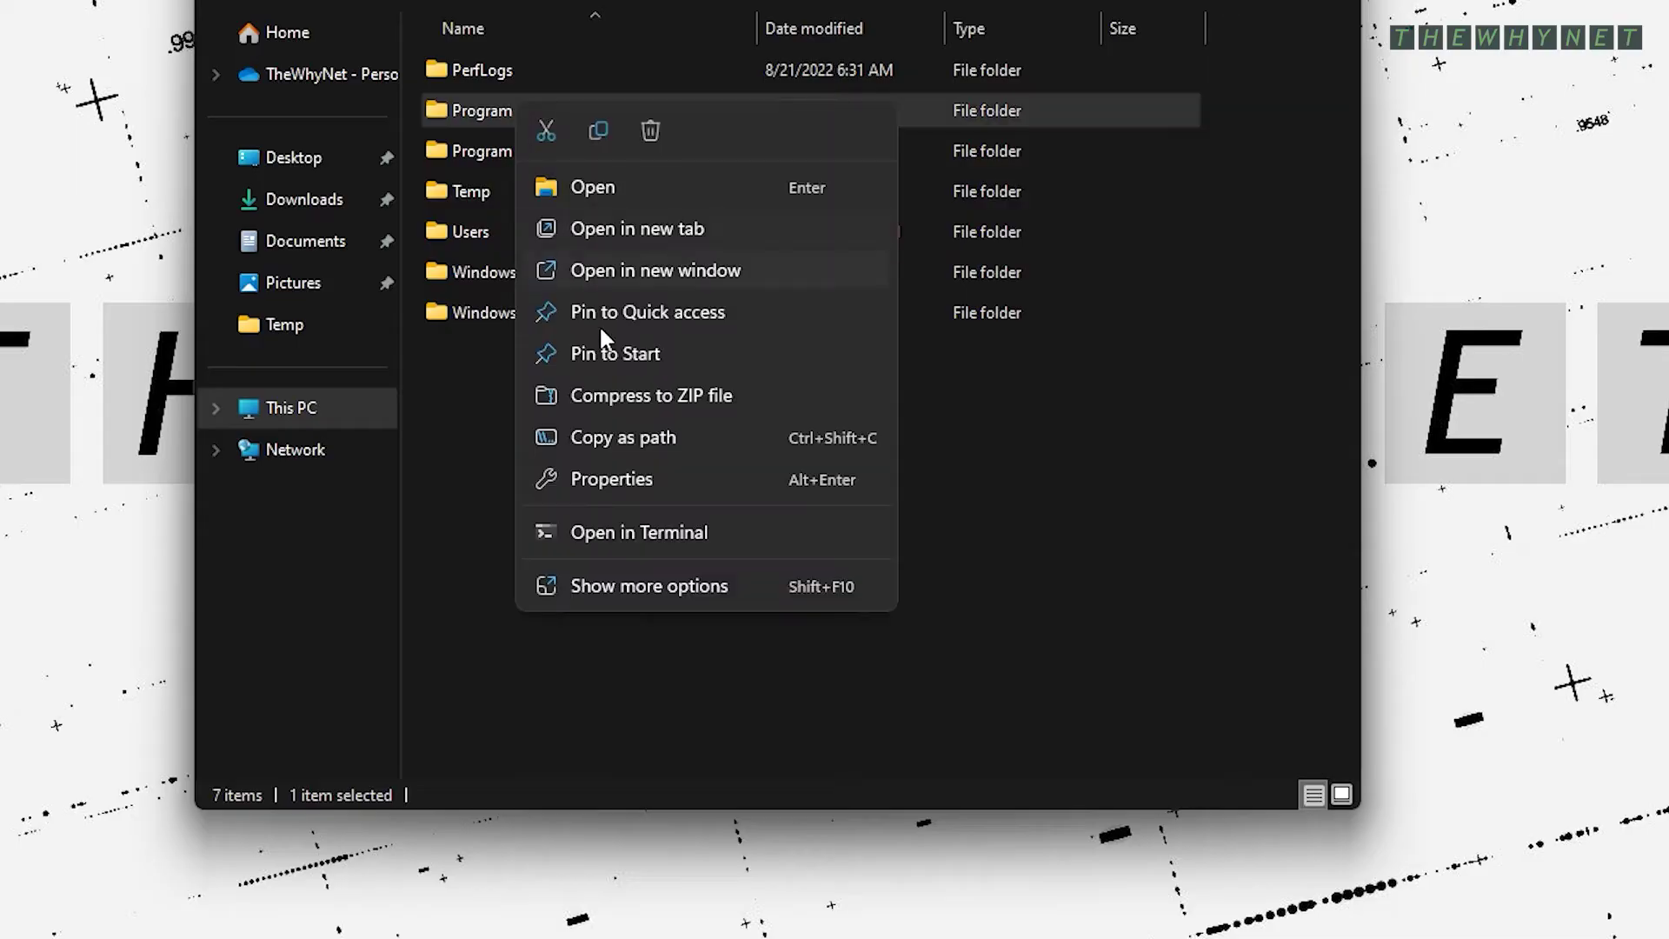
left_click(599, 476)
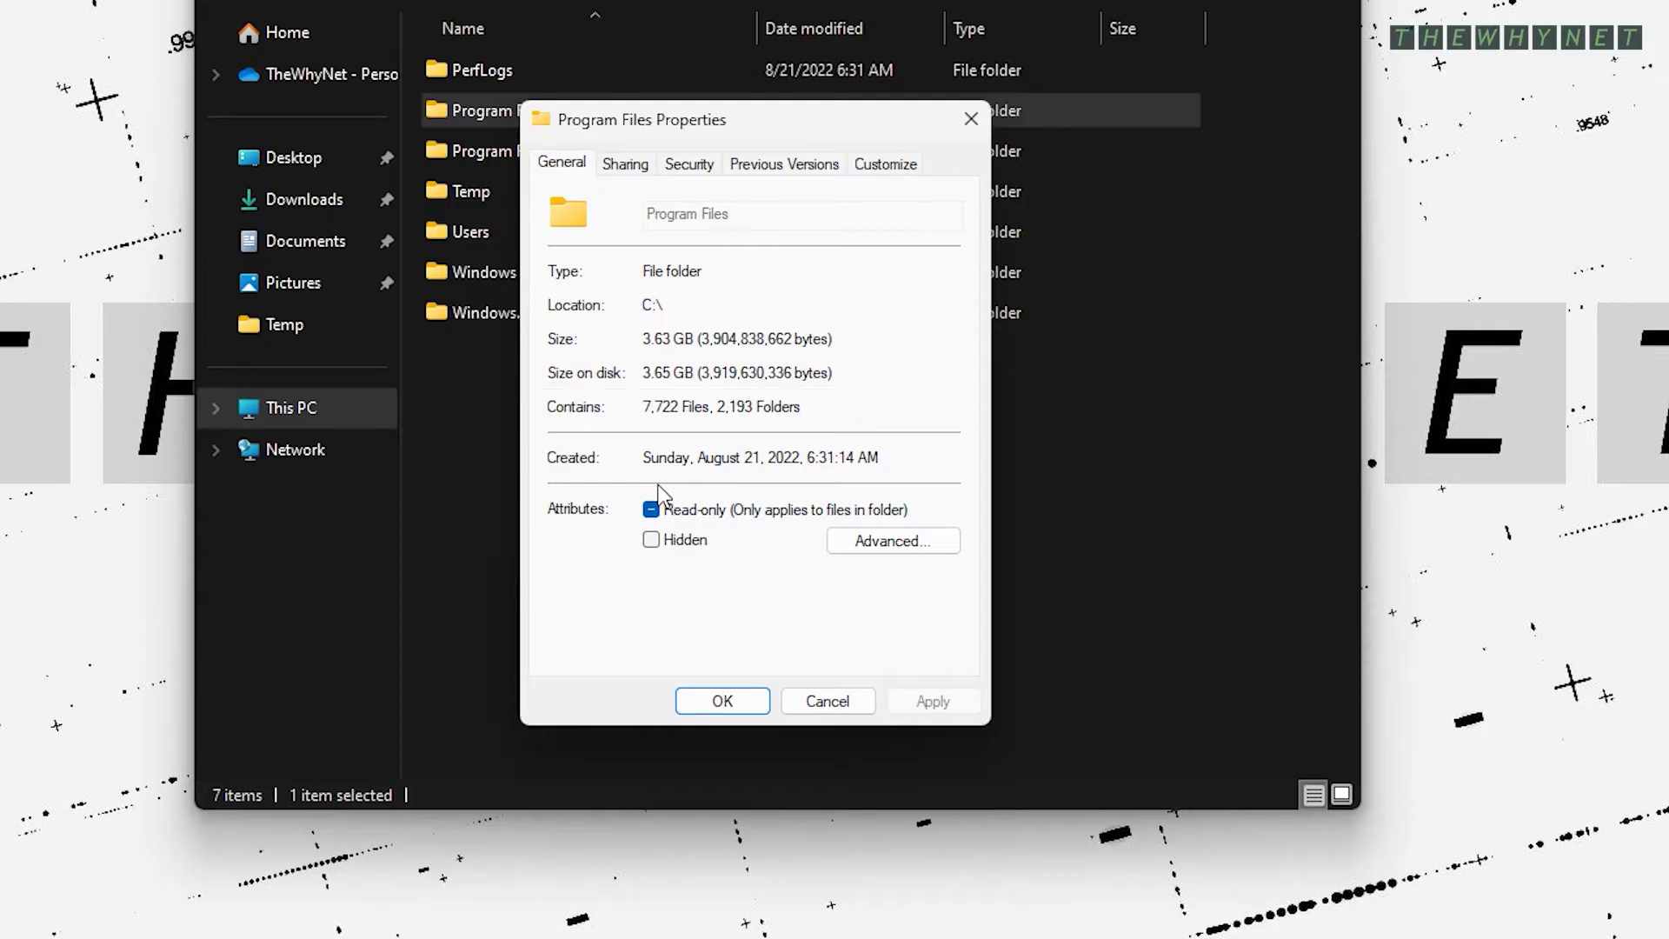
left_click(954, 123)
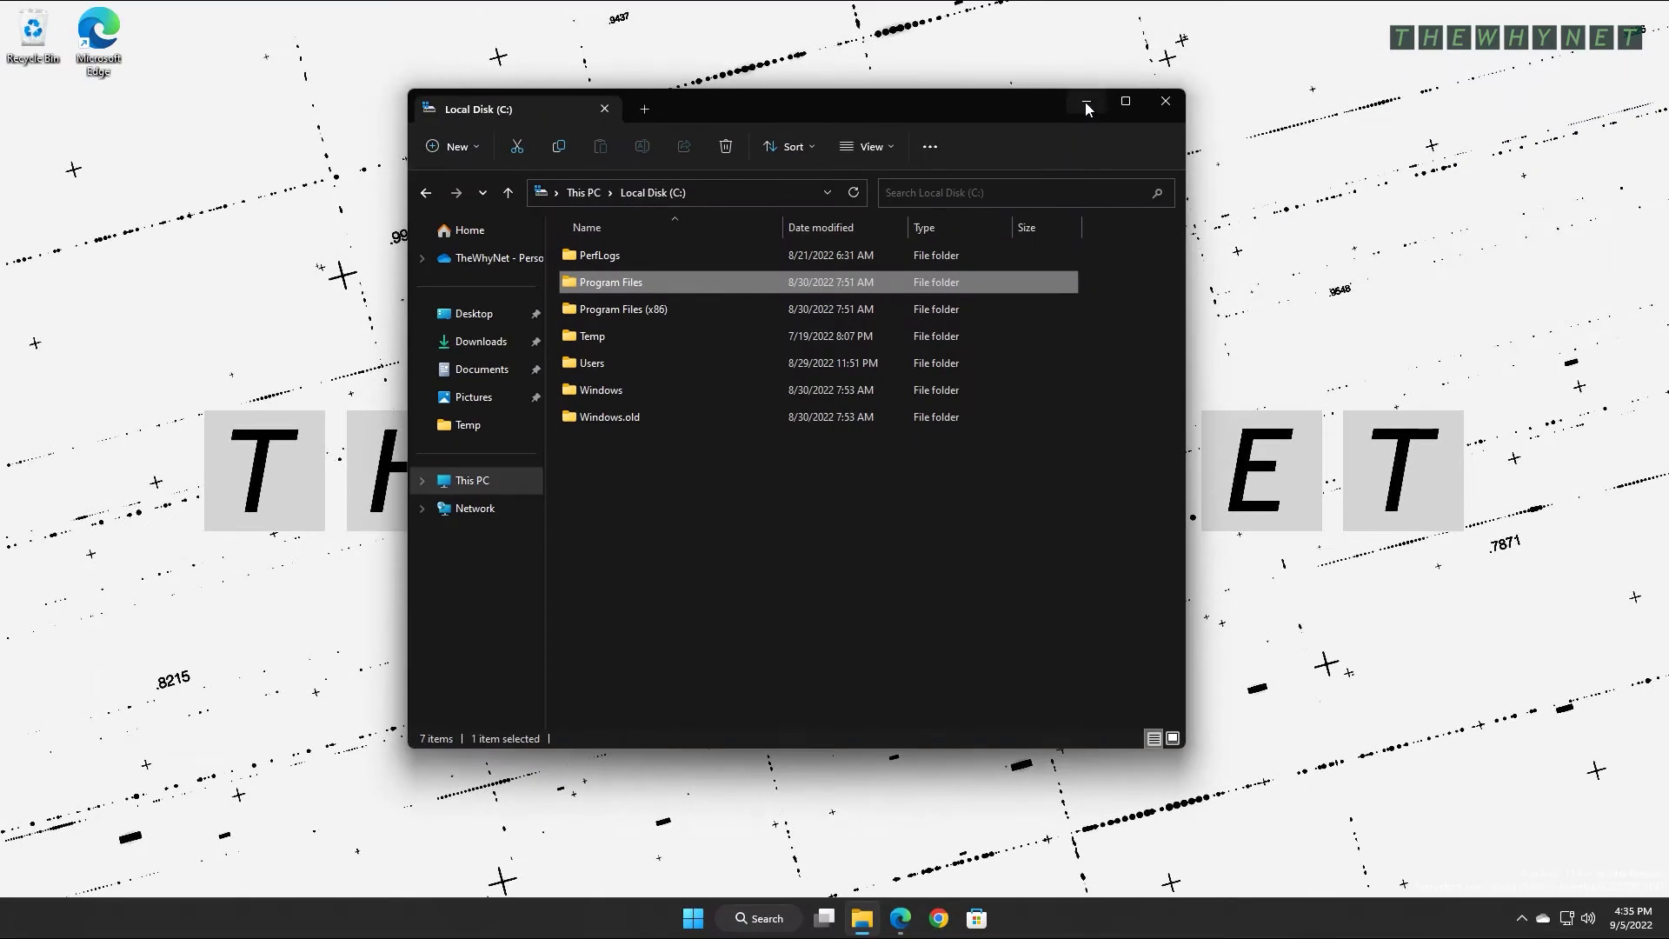
key("super+d")
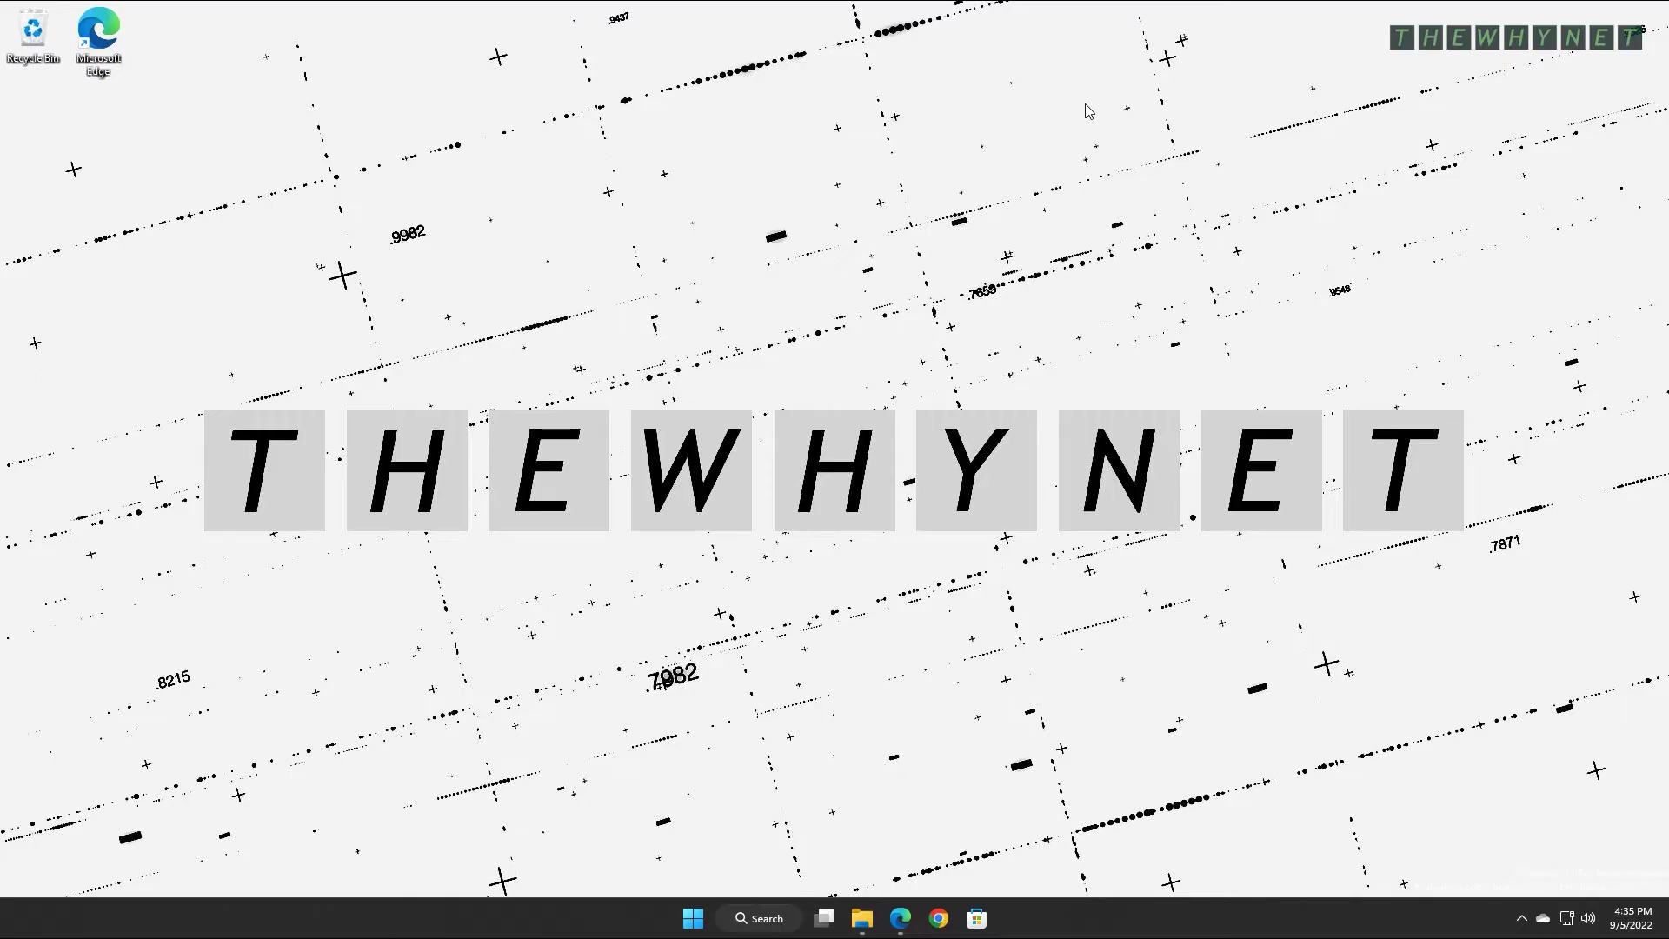
- In Edge, review the TreeSize versions comparison table and request the TreeSize Free download
left_click(899, 927)
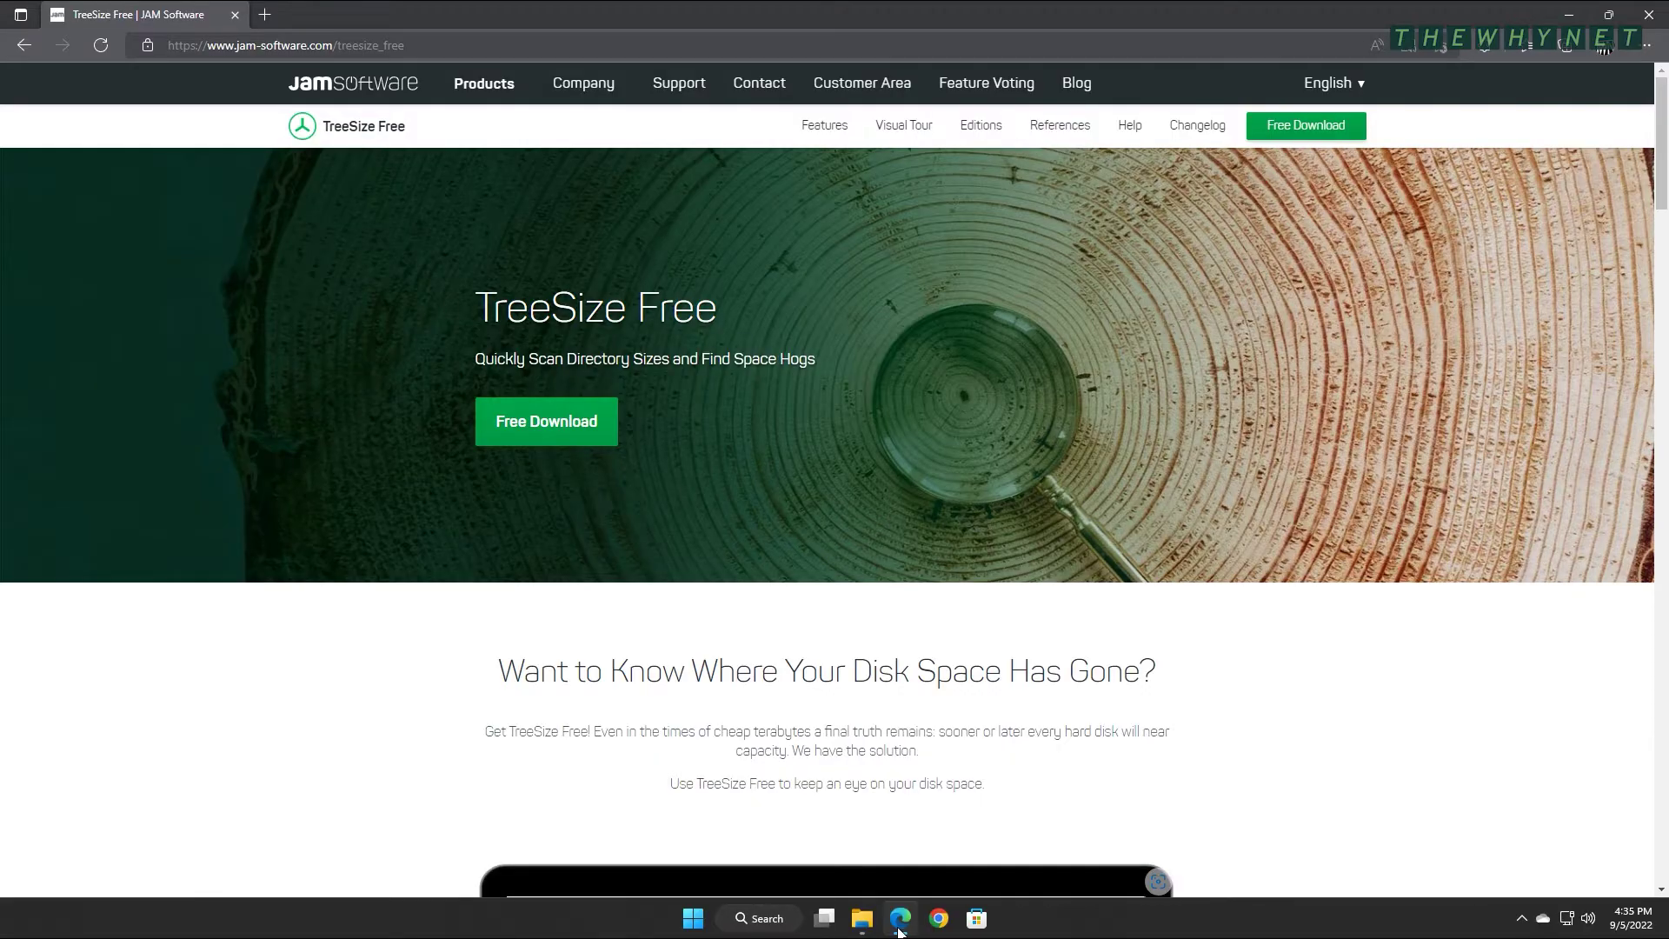
left_click(595, 431)
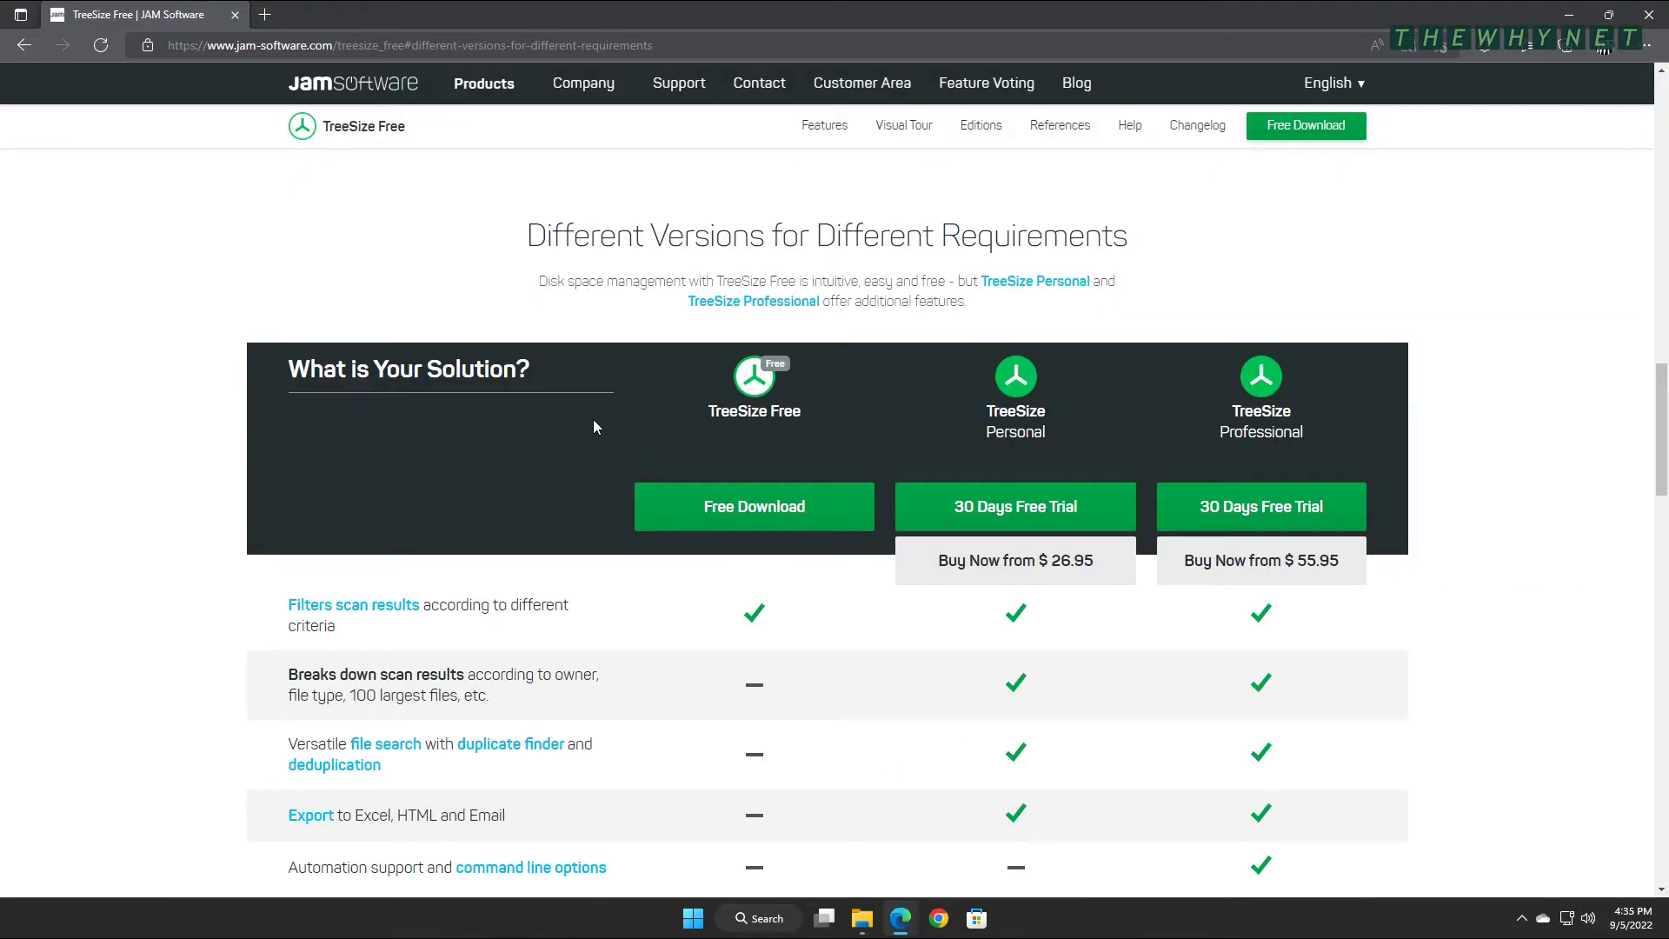
scroll(594, 421, "down", 3)
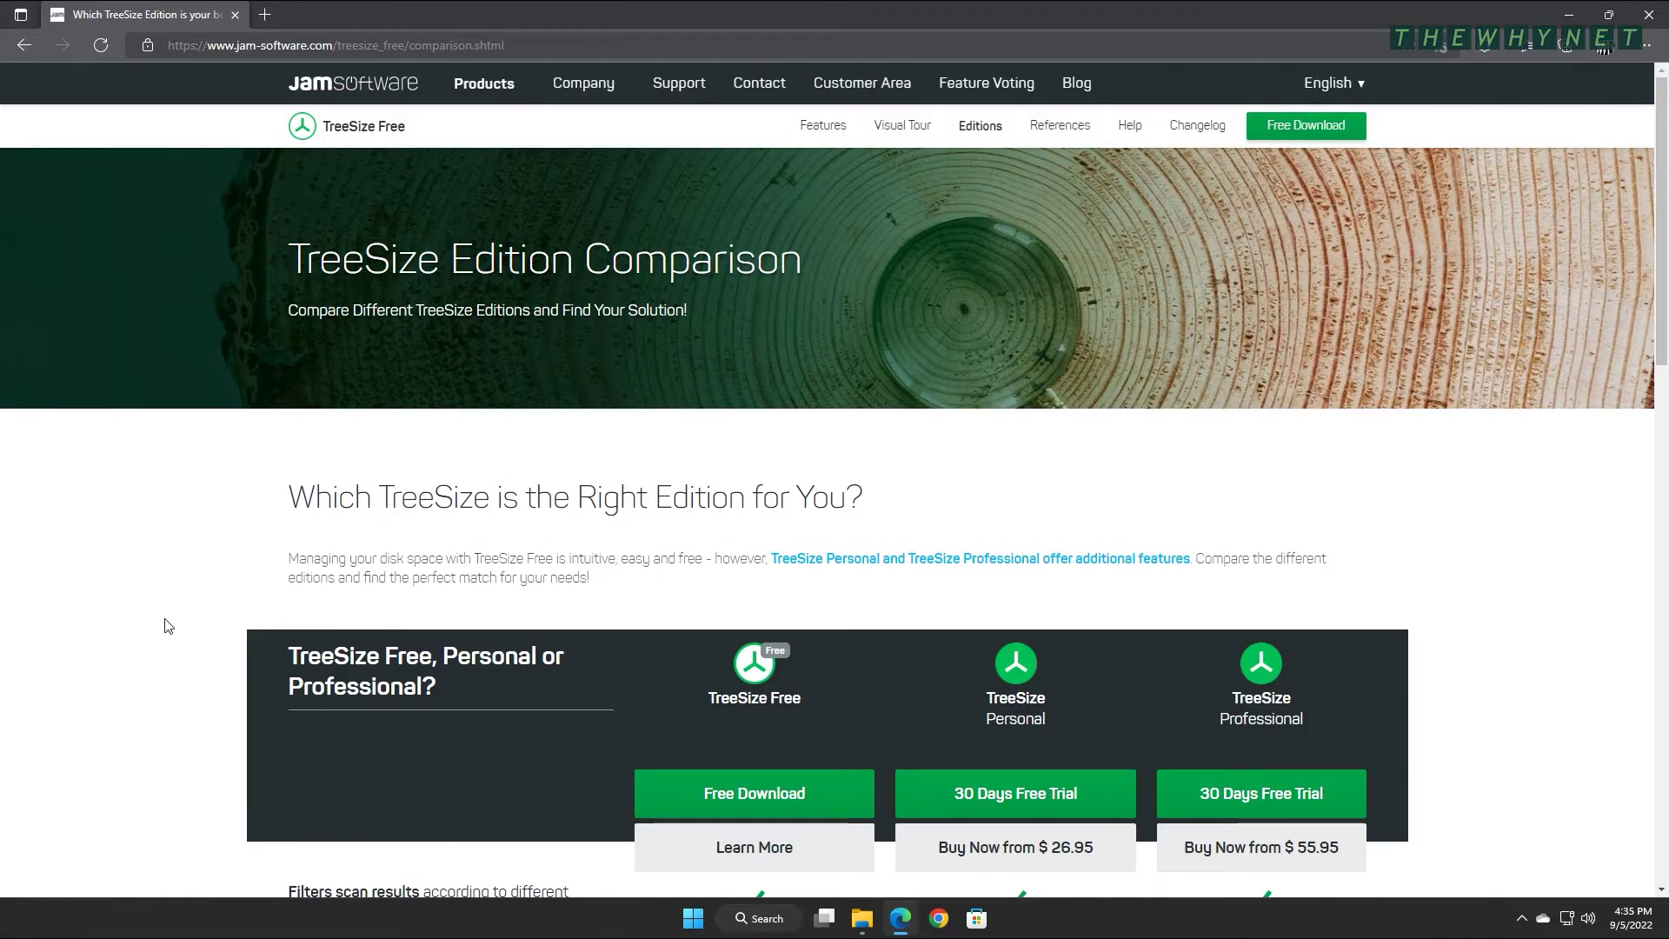
scroll(175, 625, "down", 3)
scroll(176, 624, "down", 3)
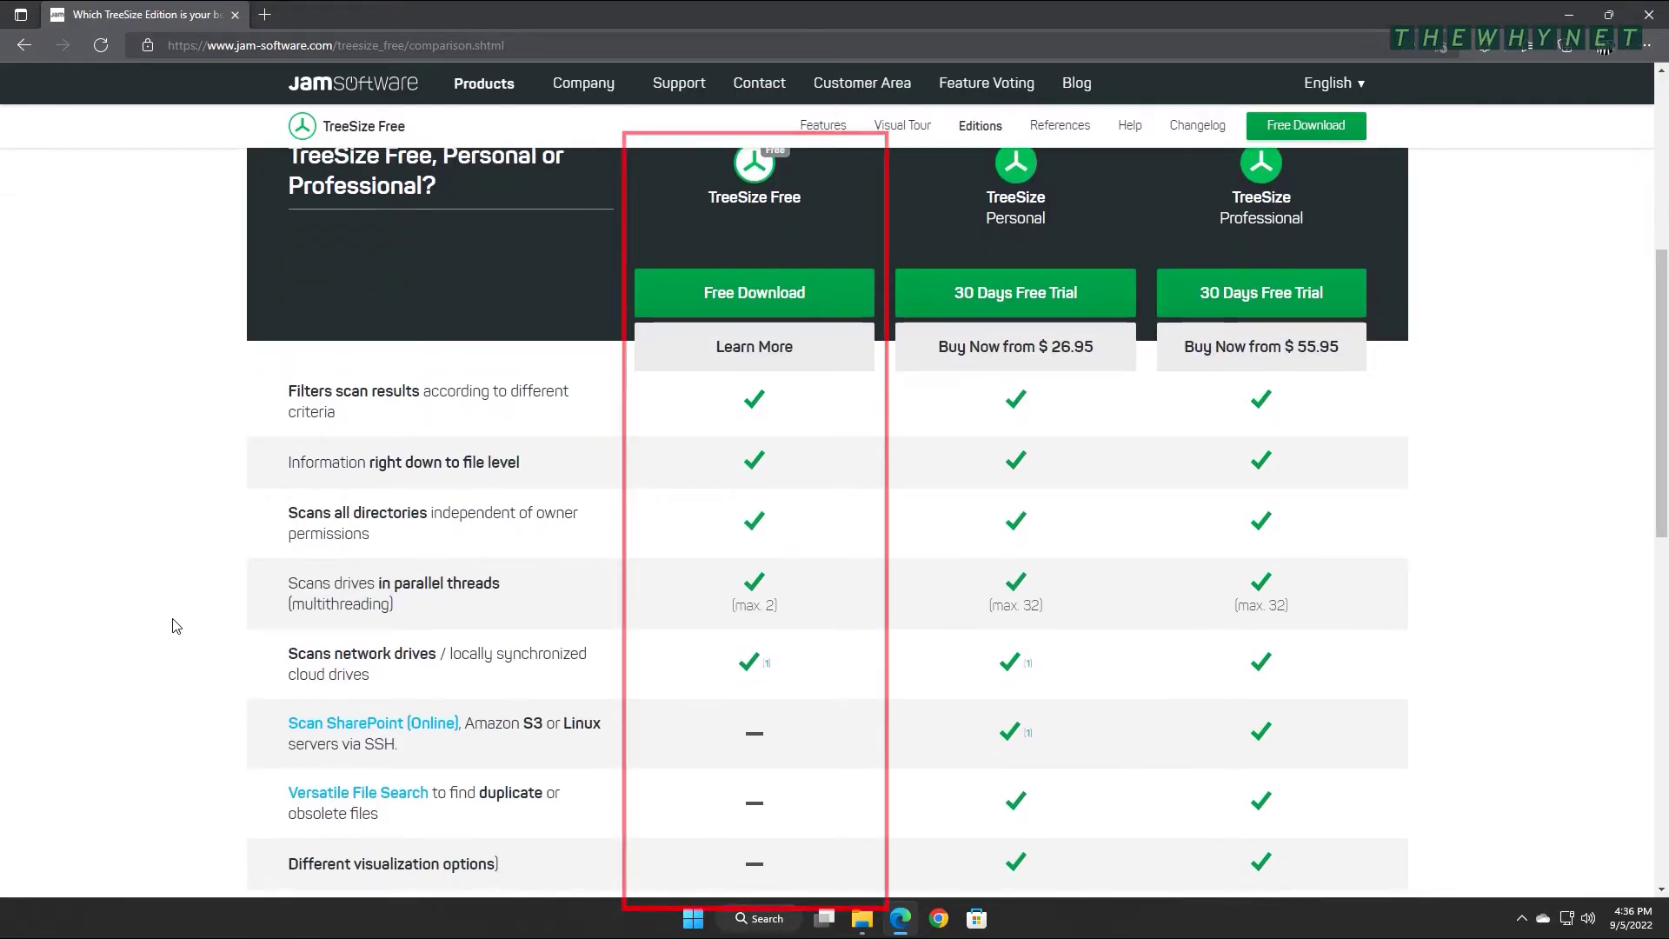
scroll(176, 624, "down", 2)
scroll(175, 625, "down", 6)
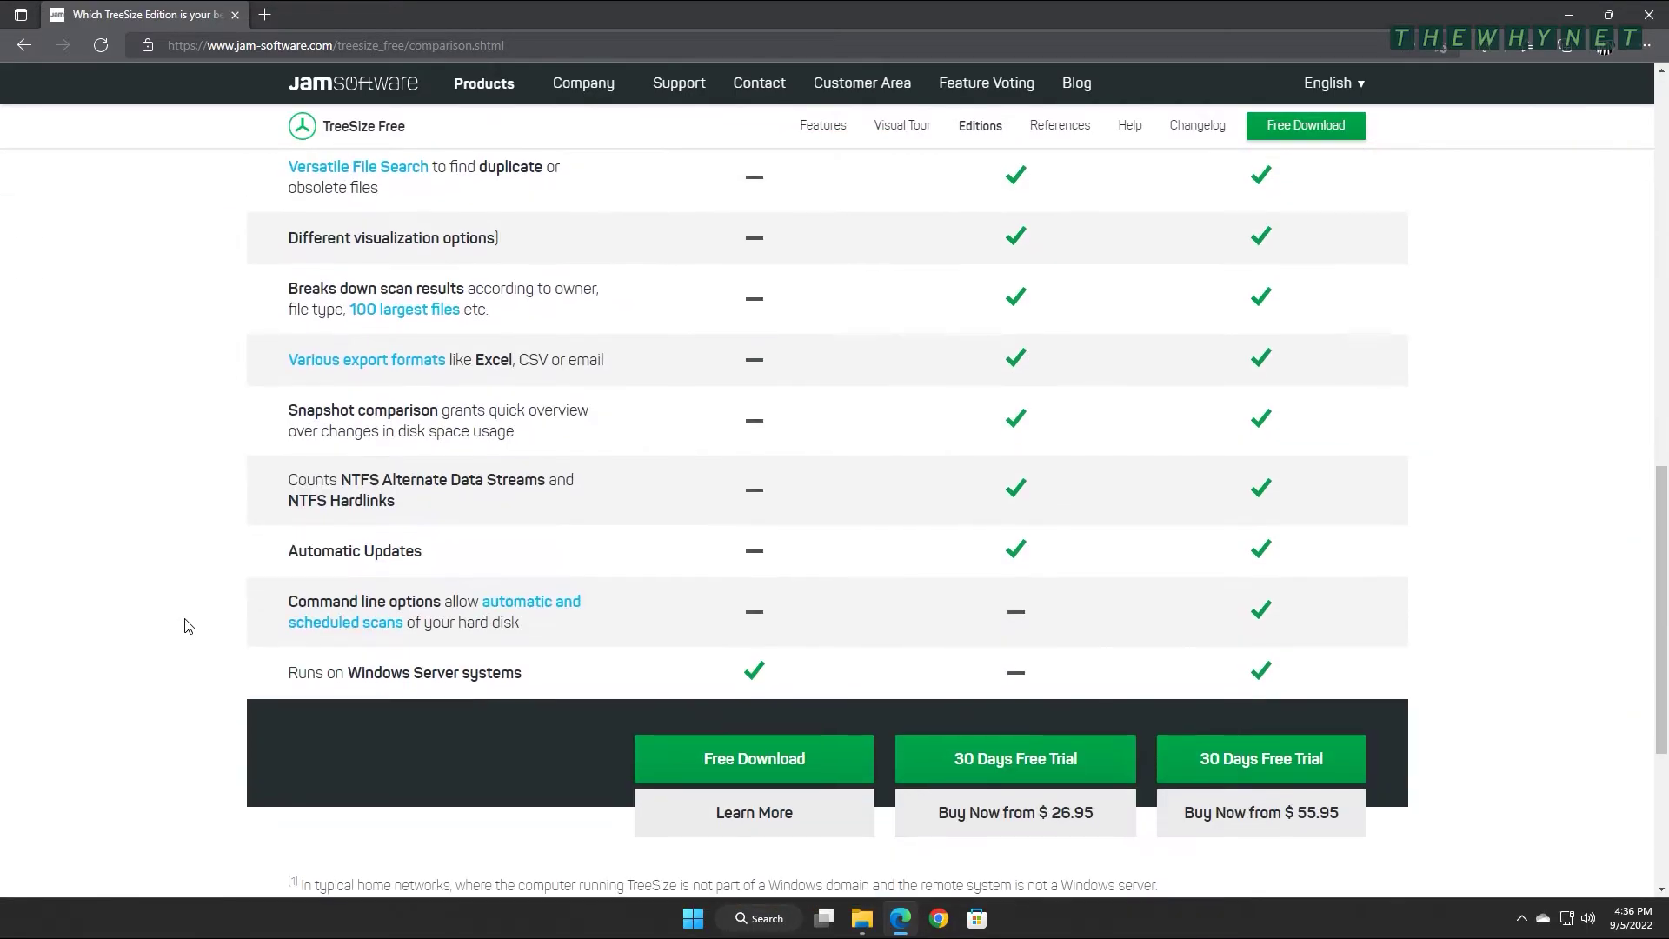
left_click(744, 776)
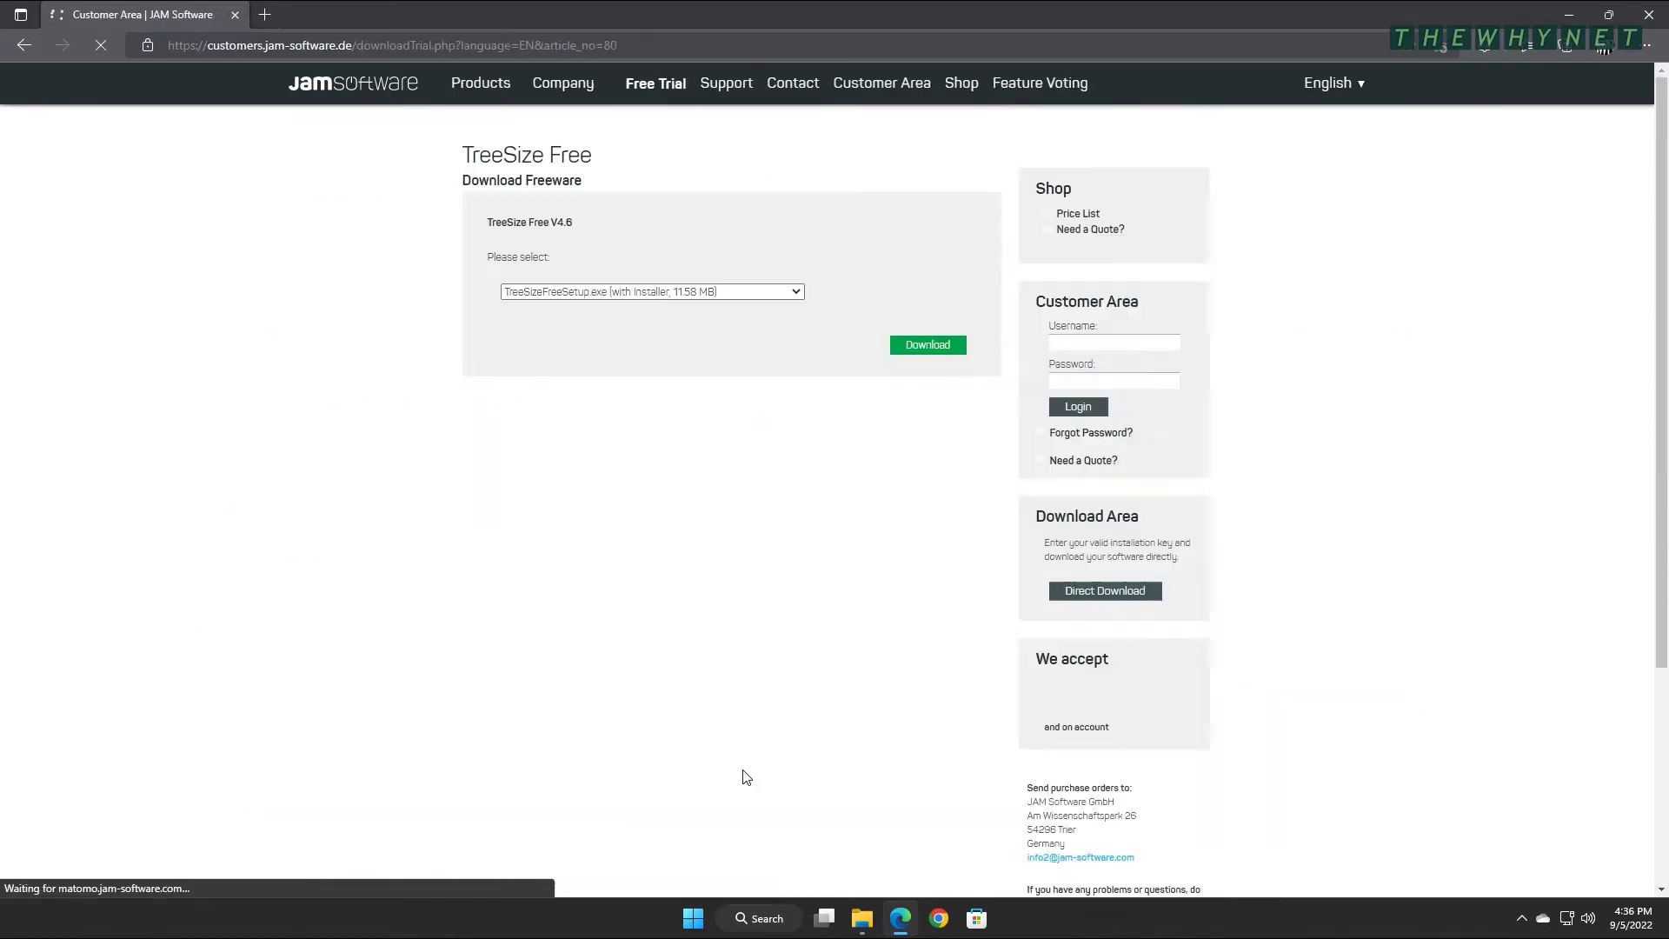
- Download TreeSizeFreeSetup.exe as the installer, continue with the free edition, and open it
left_click(800, 301)
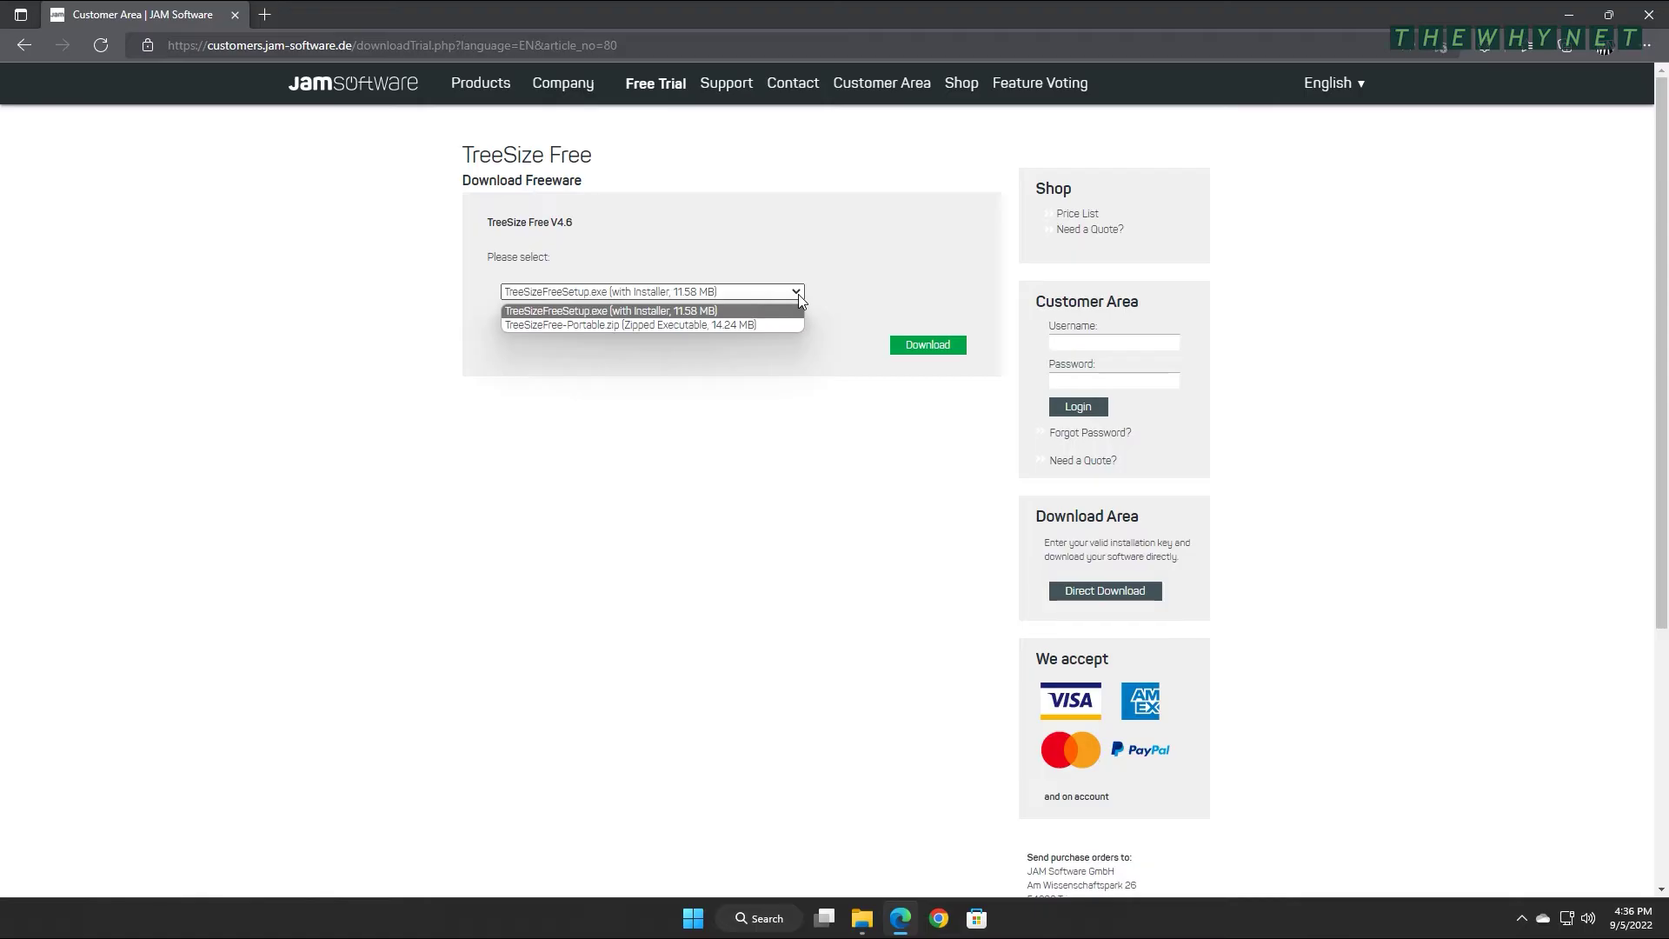
left_click(800, 295)
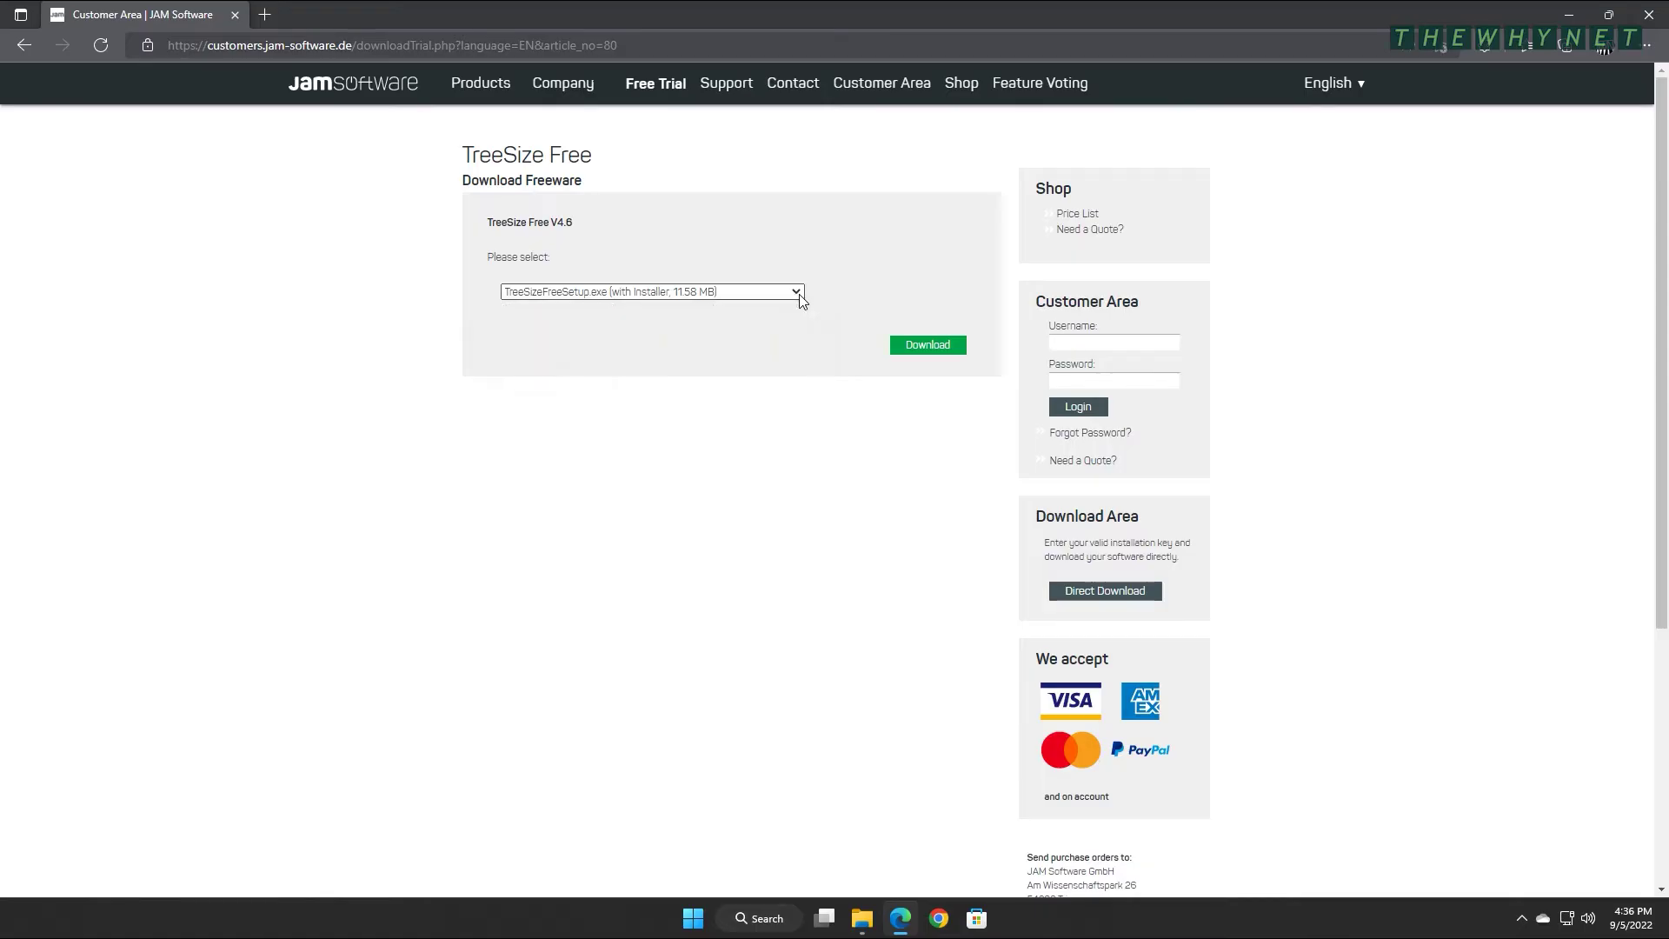
left_click(935, 348)
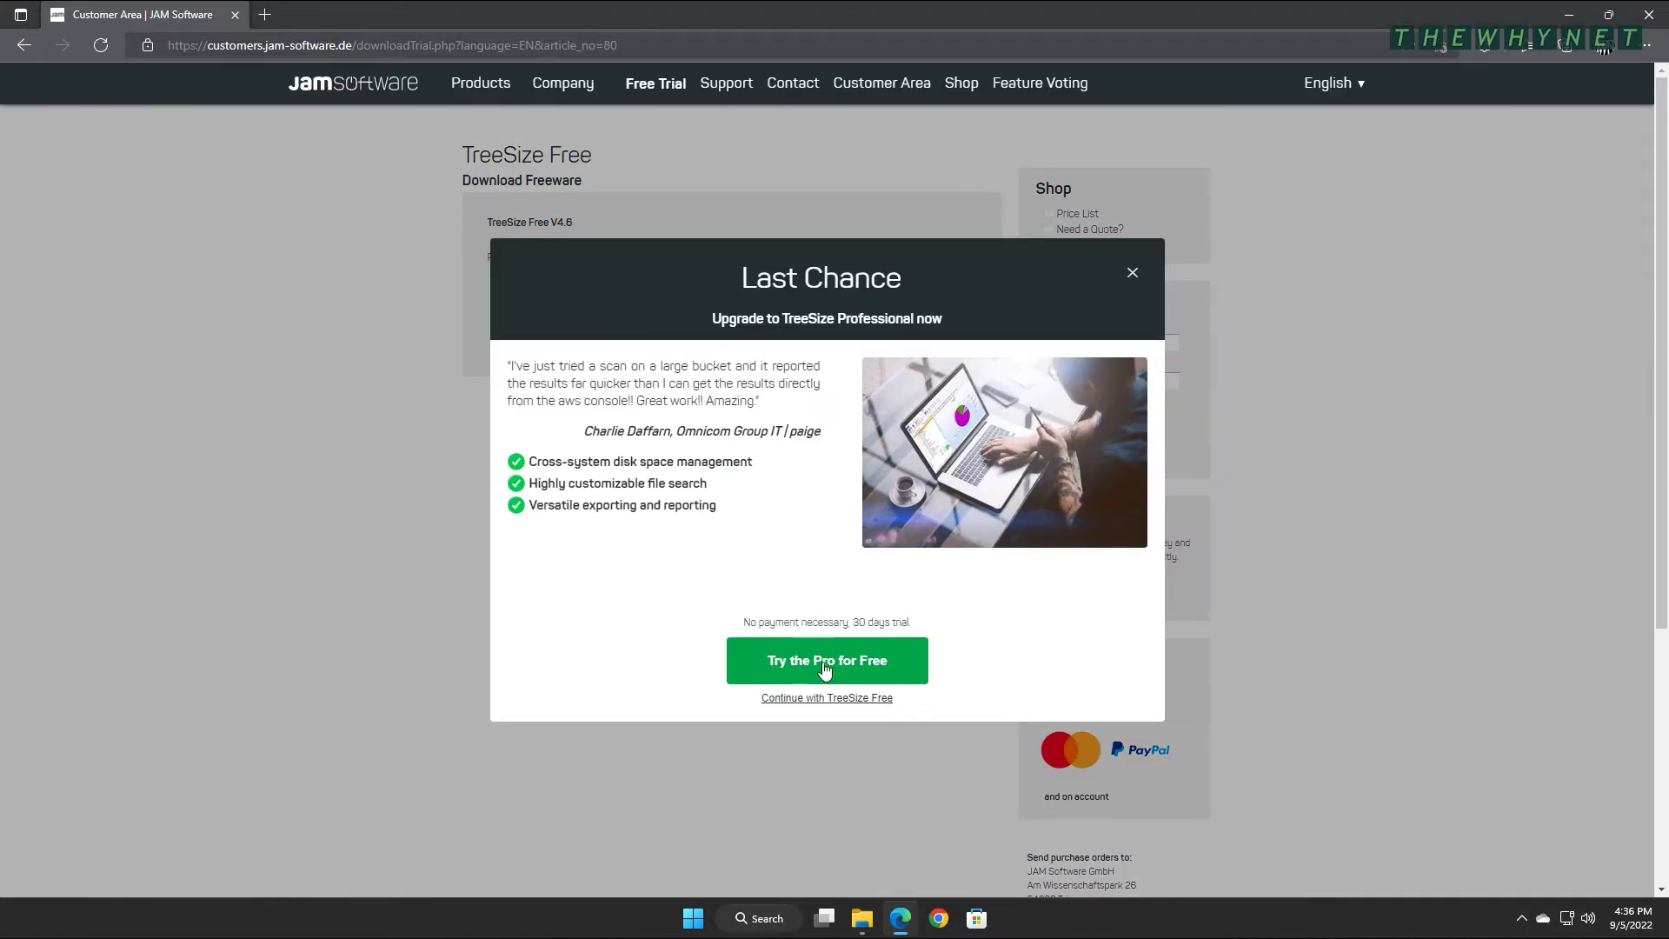
left_click(819, 701)
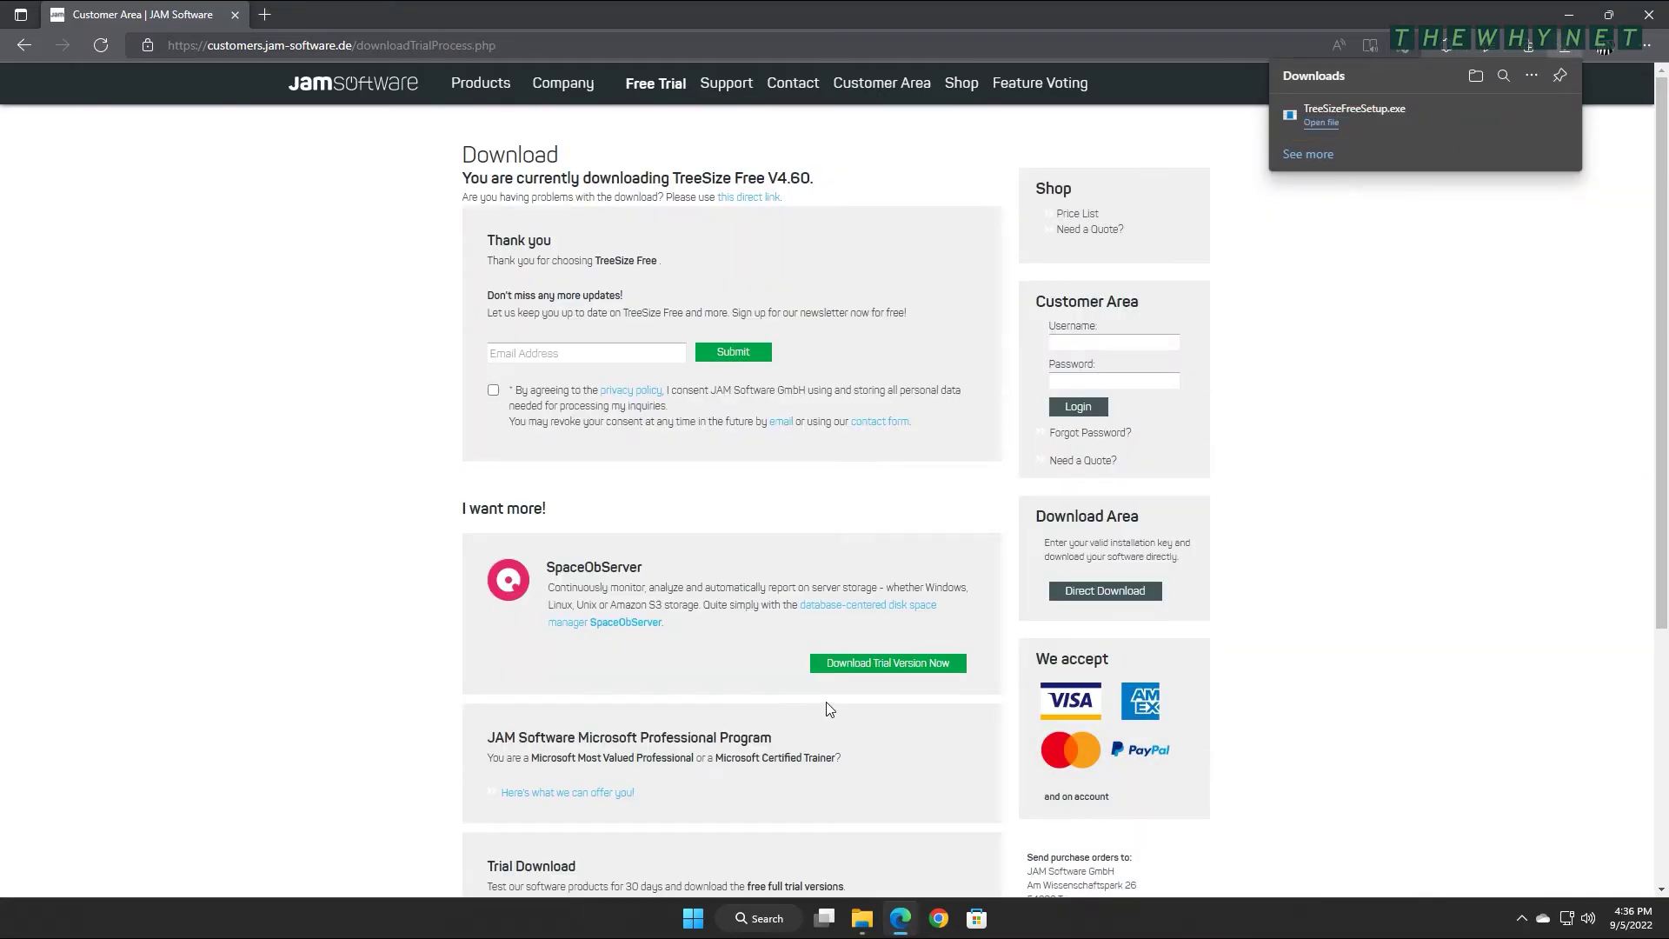
left_click(1323, 124)
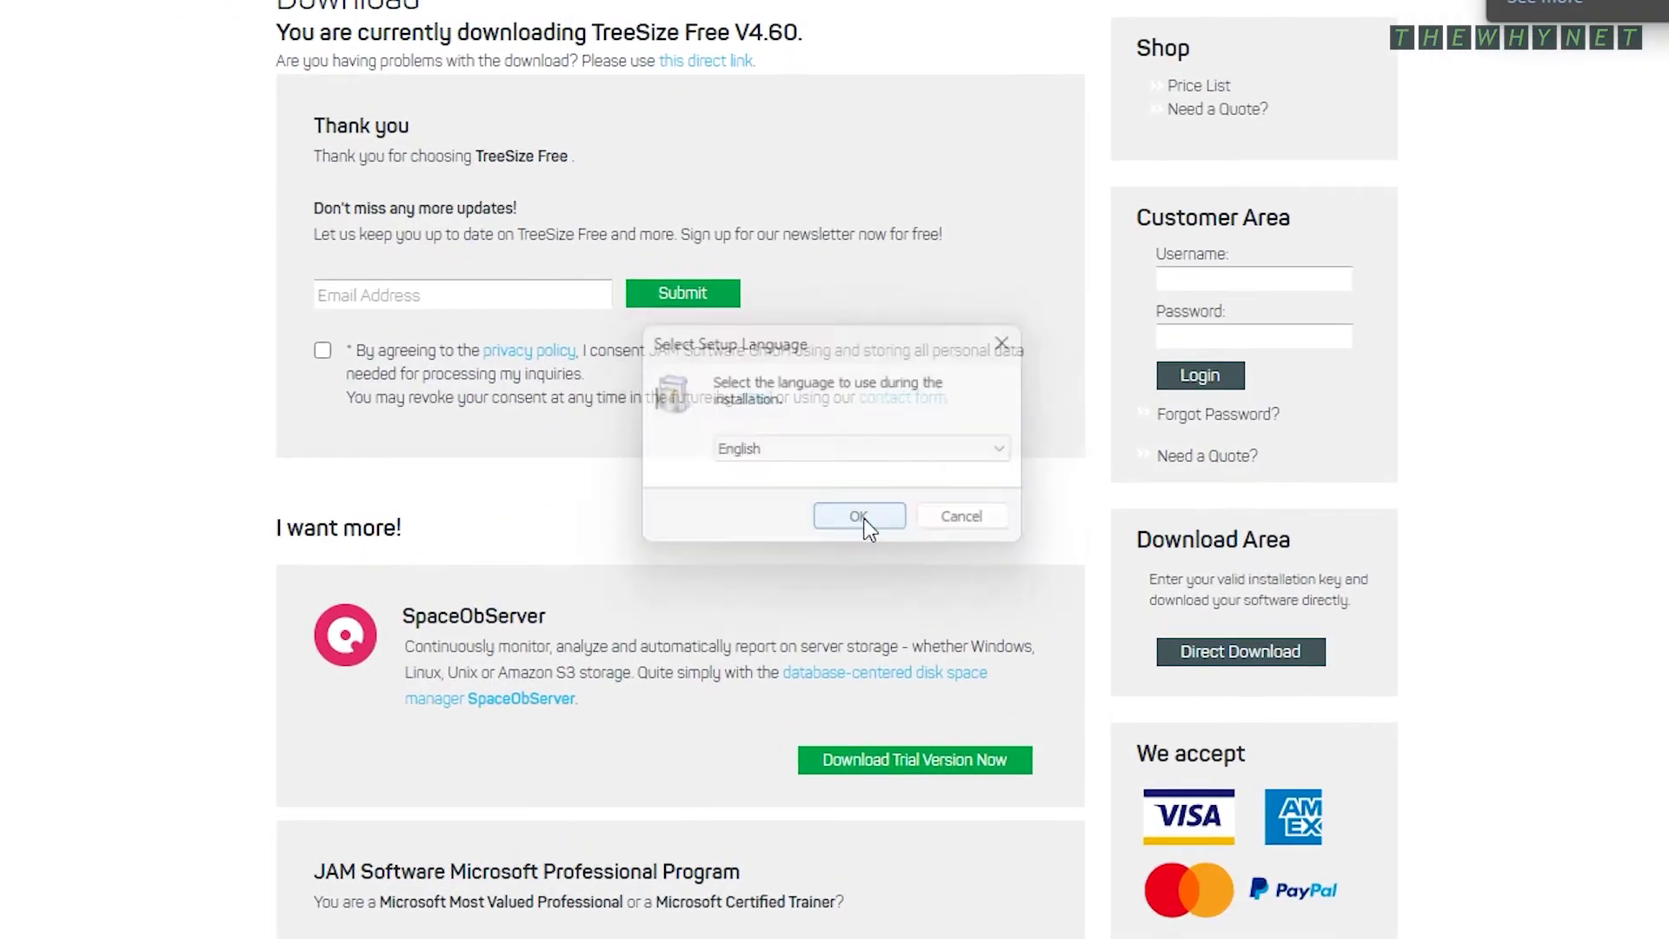
- Confirm the setup language, accept the license, and keep the default install folder
left_click(852, 502)
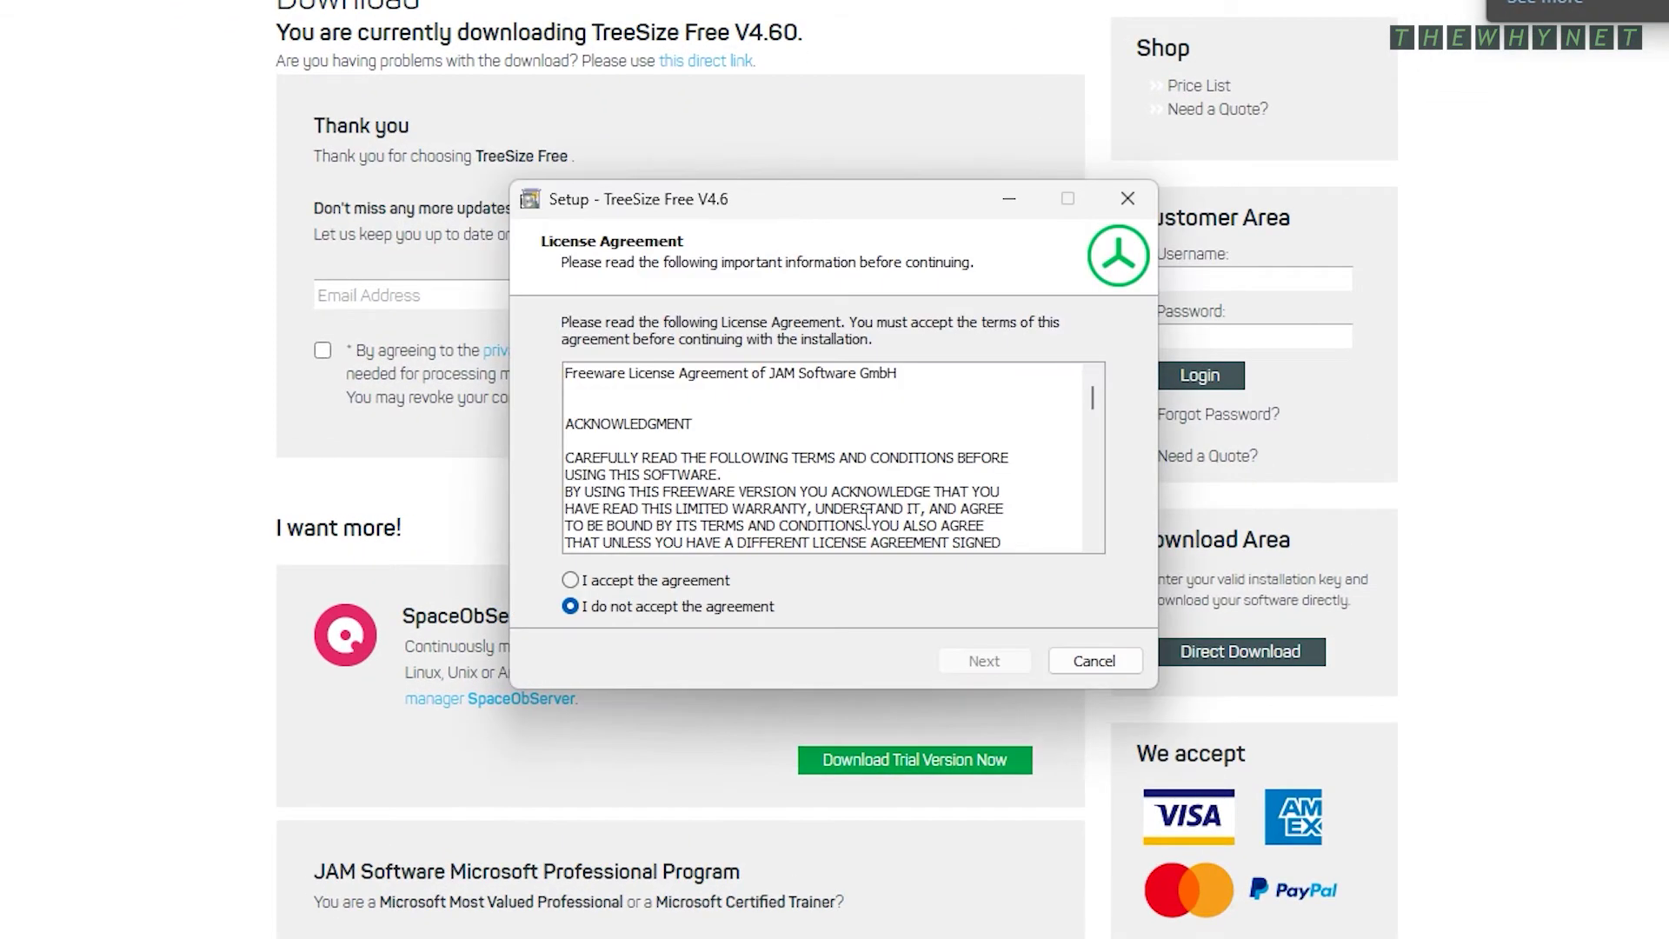
left_click(704, 587)
left_click(984, 662)
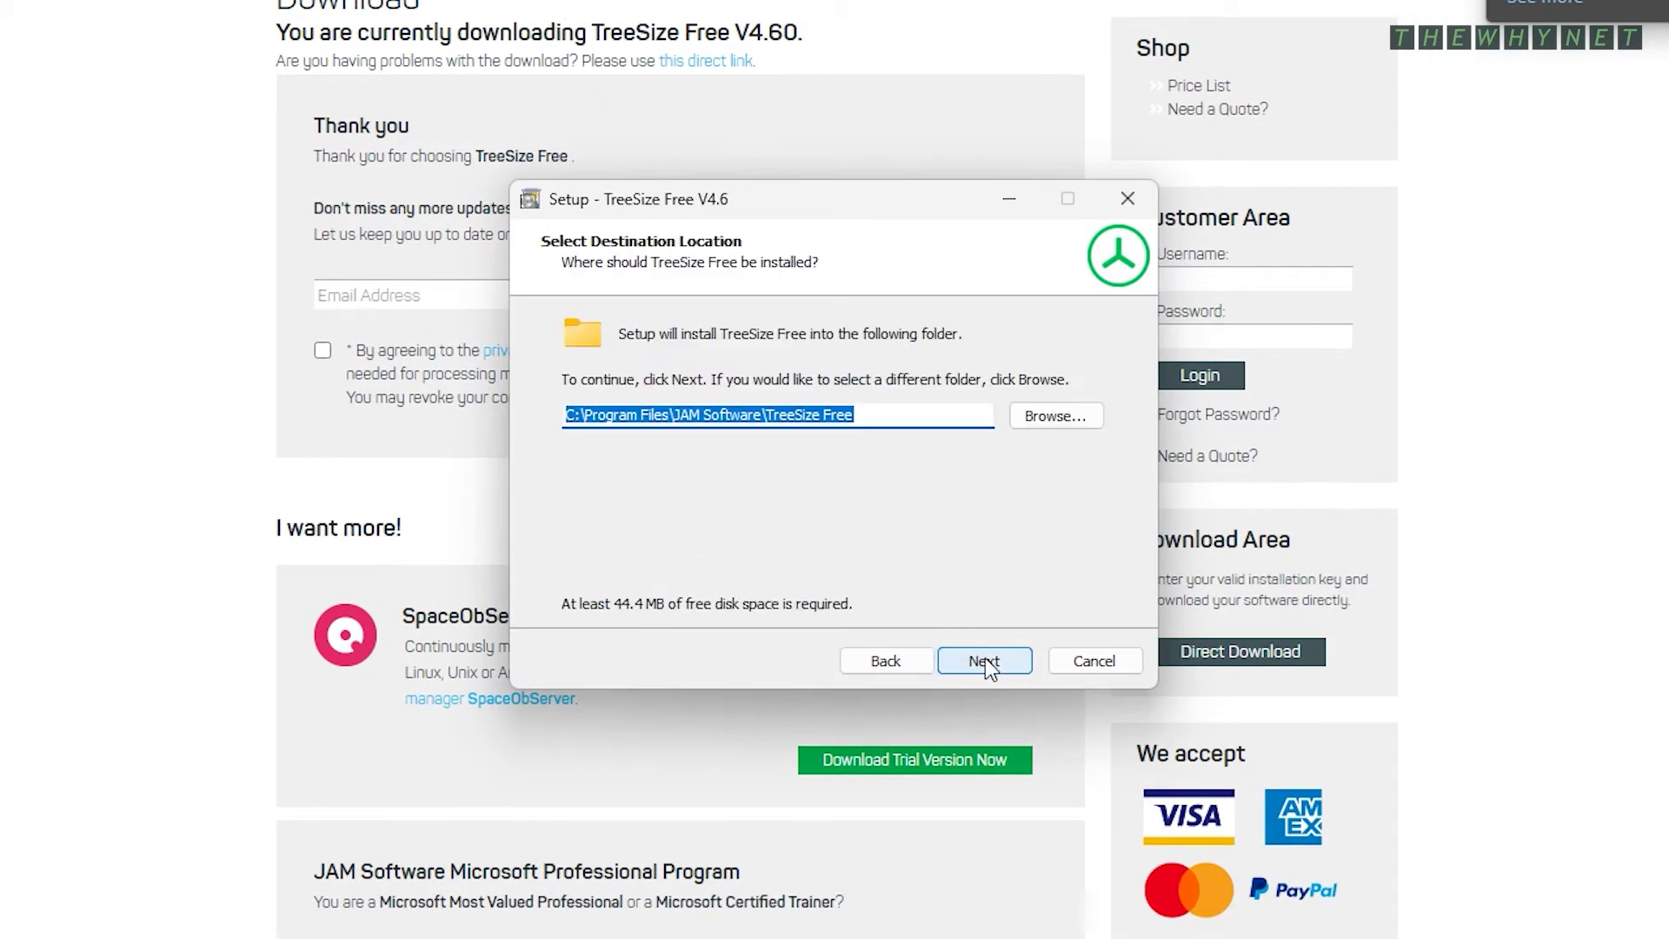
left_click(986, 663)
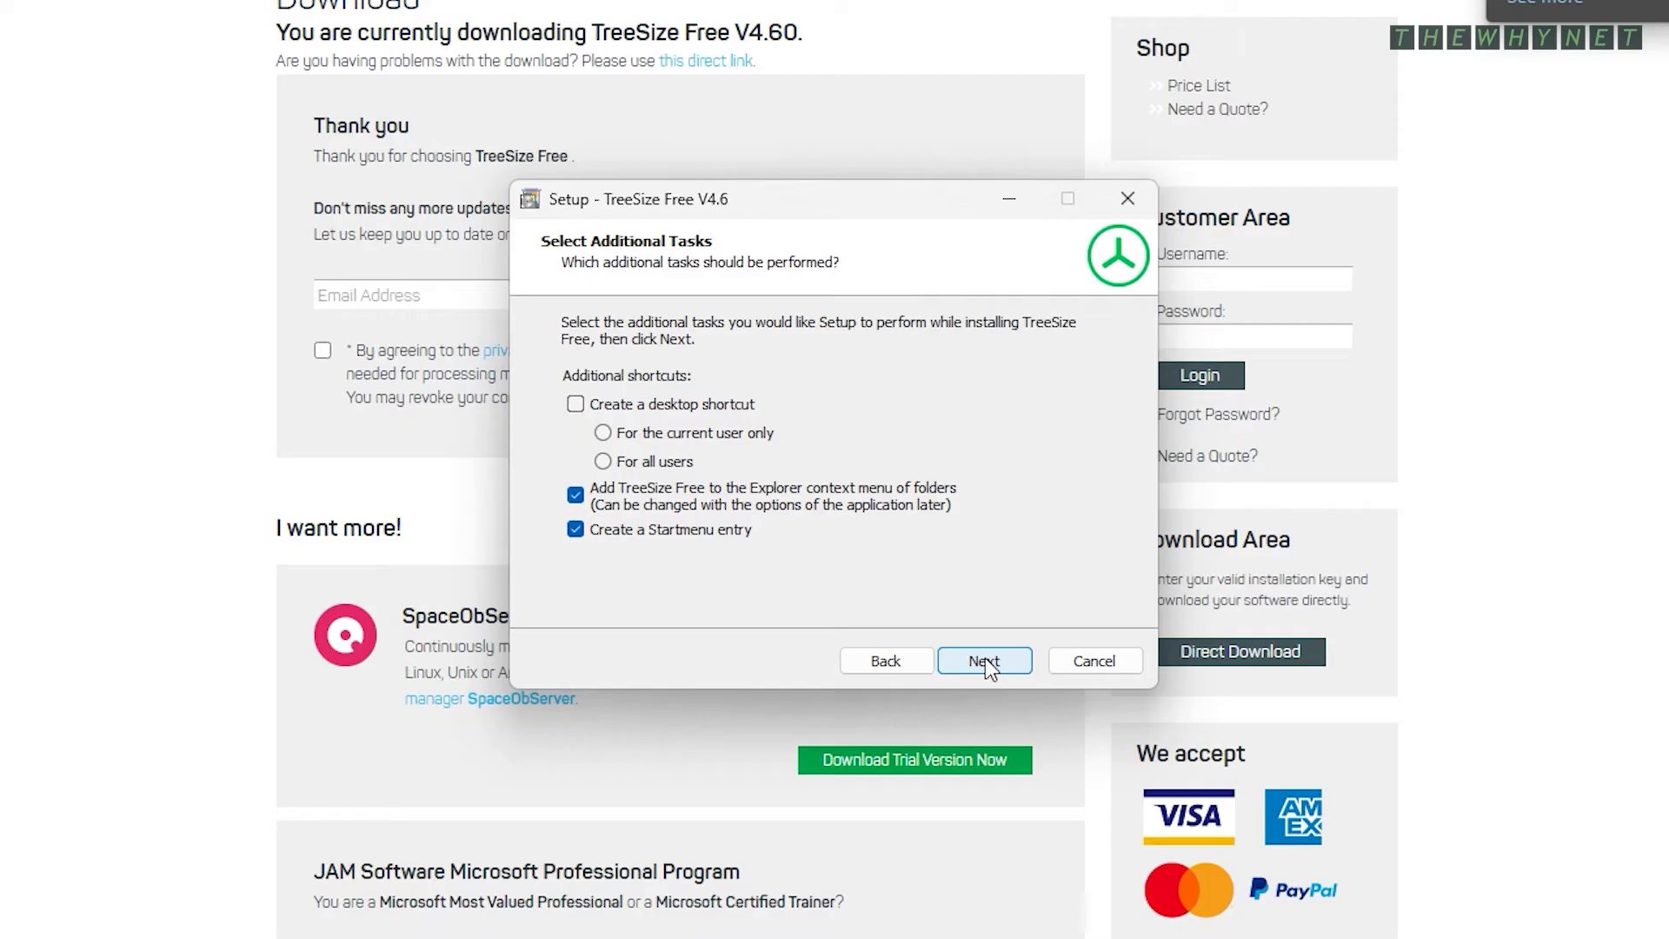
- Install with a desktop shortcut for all users, launching TreeSize Free as administrator on finish
left_click(575, 404)
left_click(603, 461)
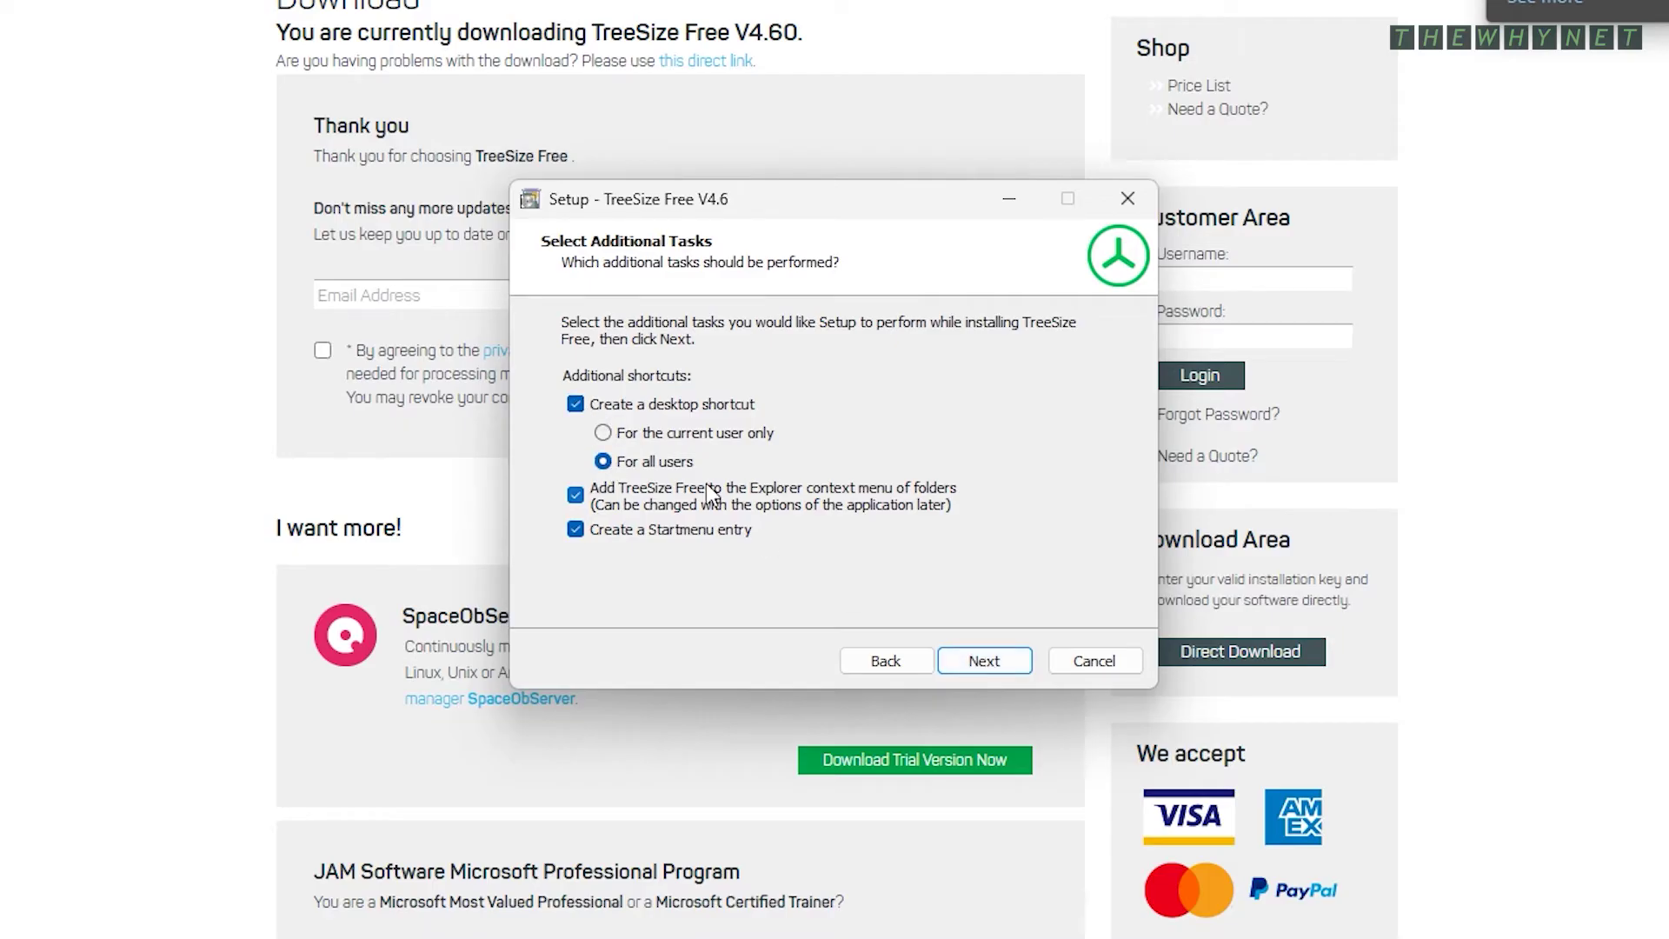
left_click(976, 657)
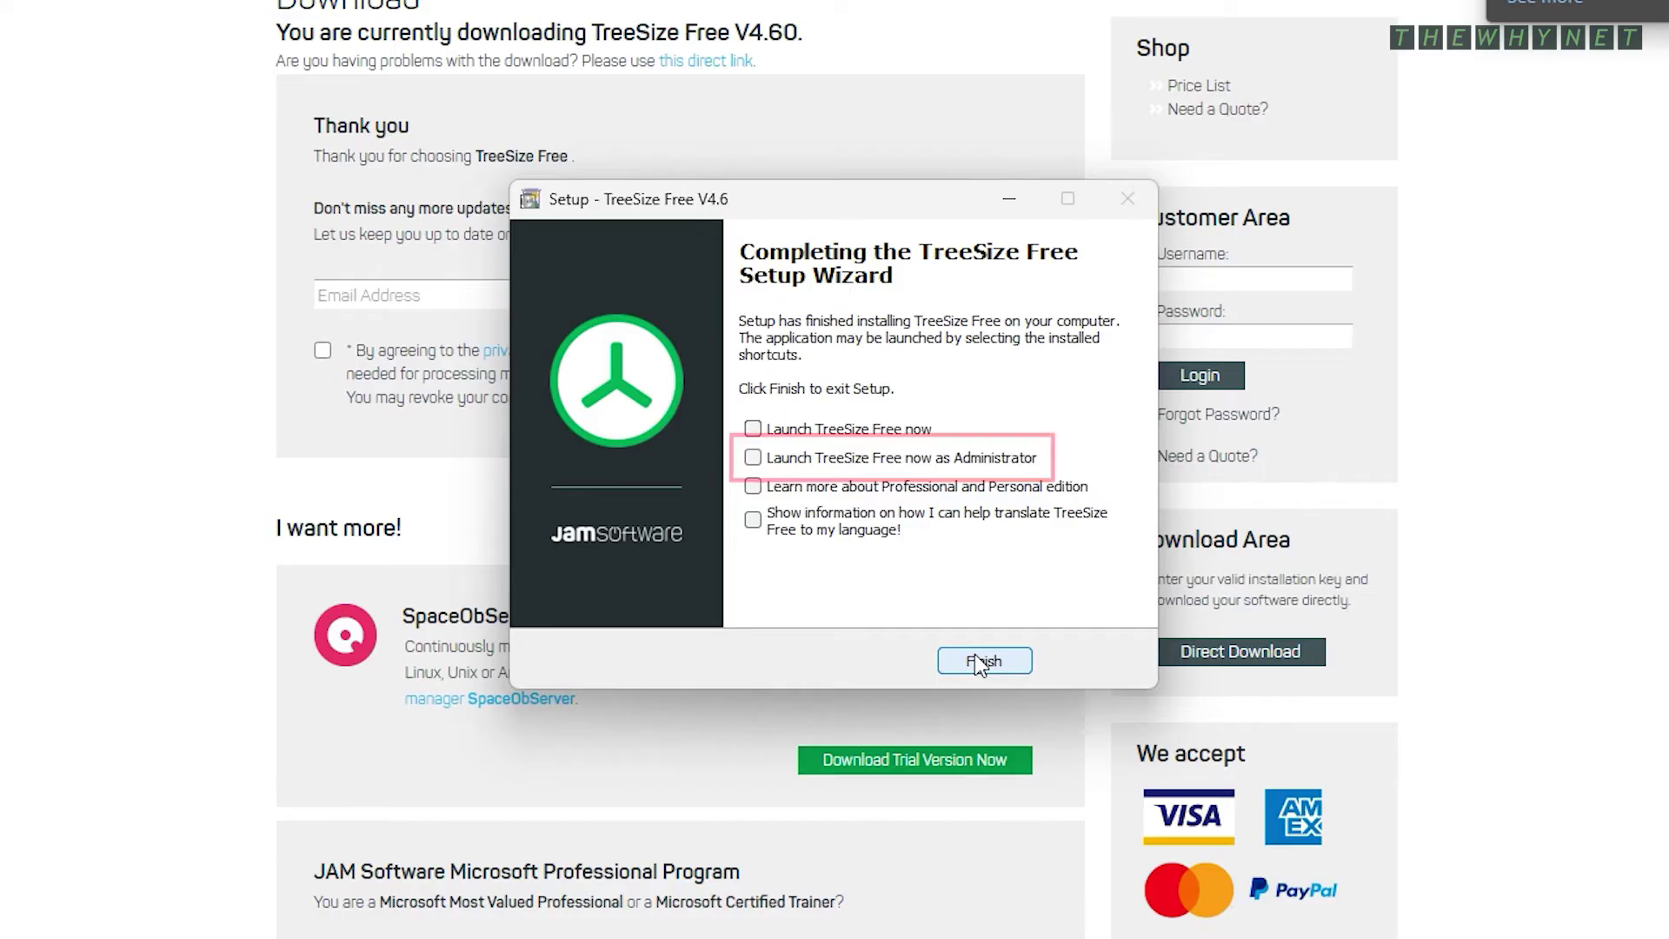
left_click(753, 458)
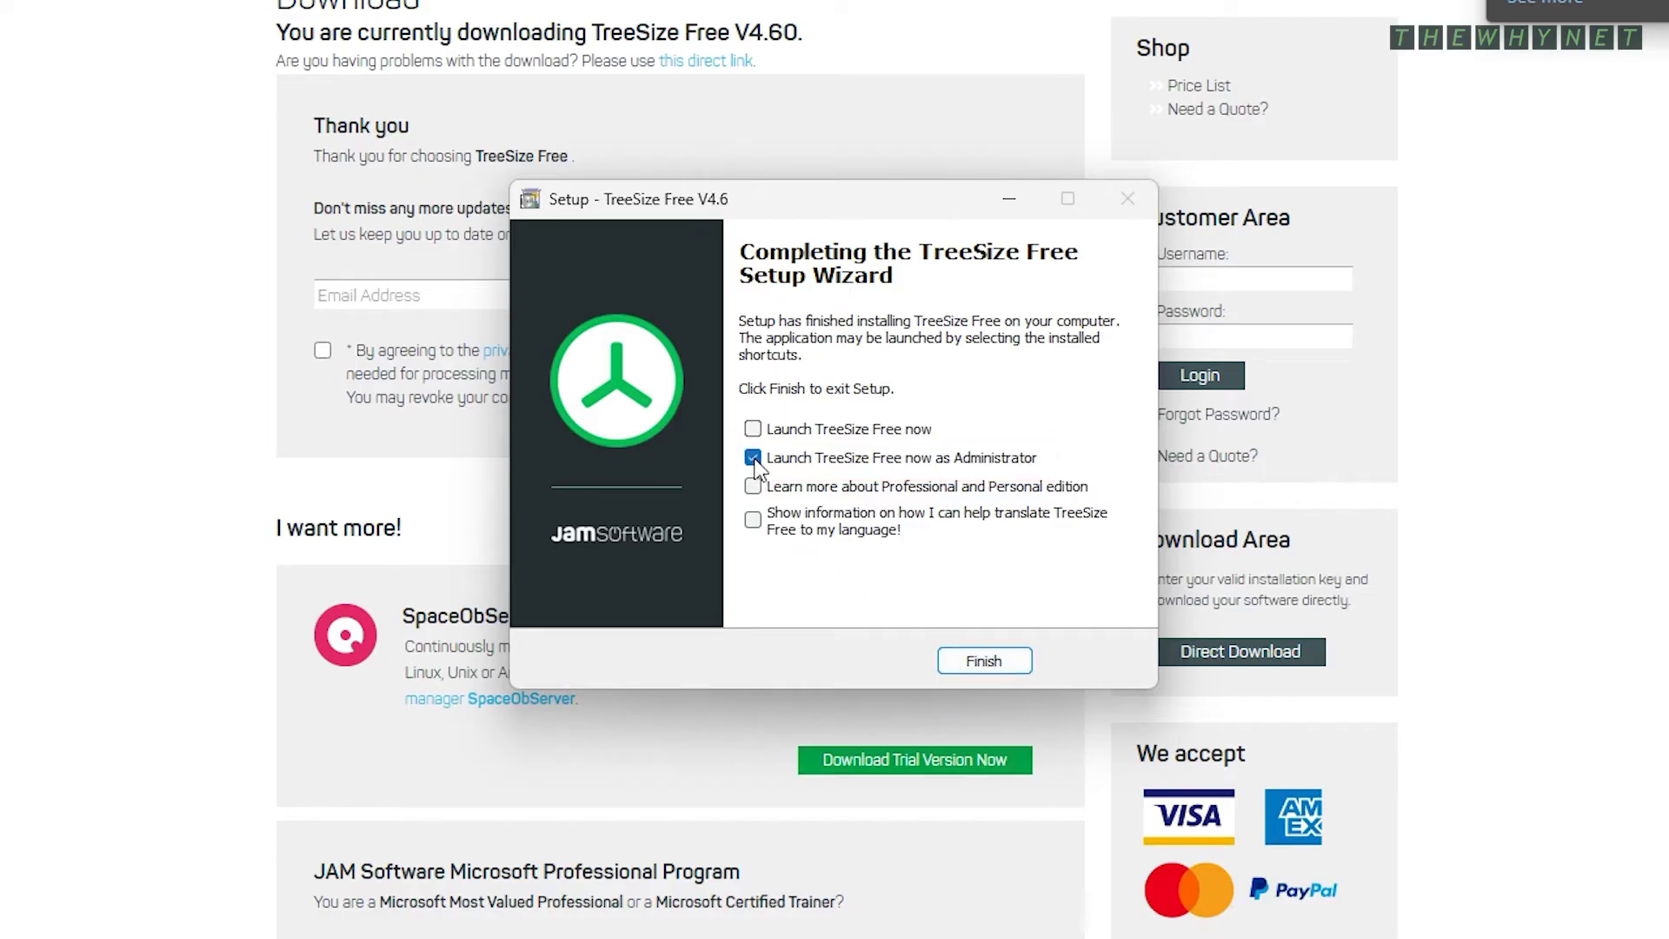
left_click(984, 661)
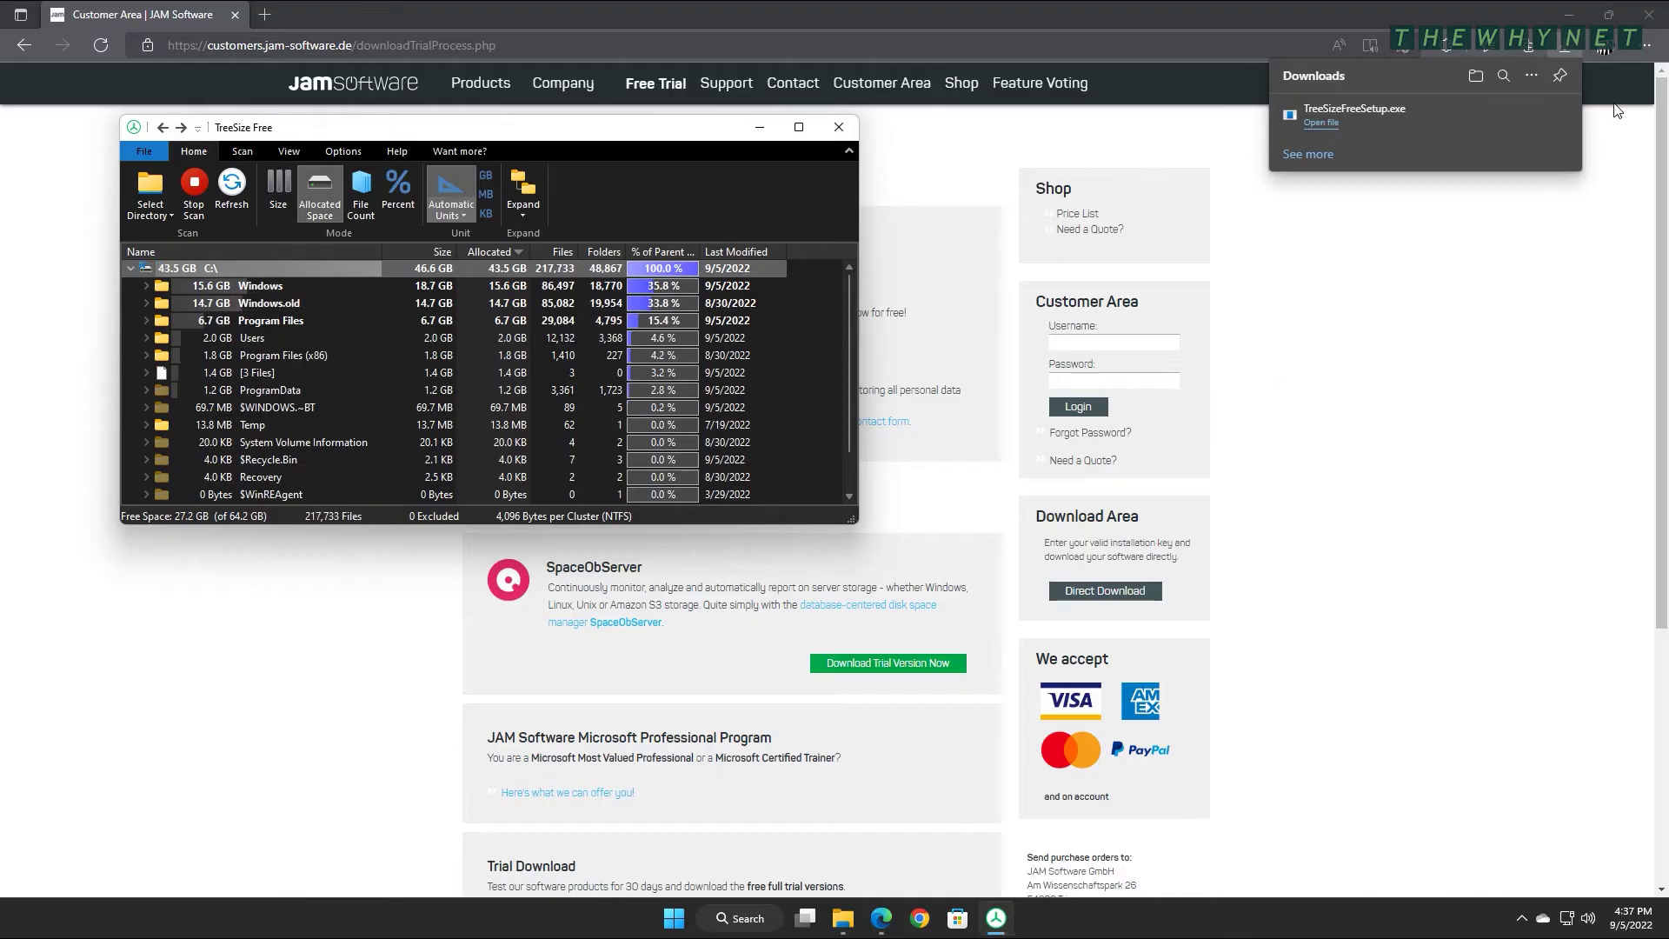
- Close the browser, expand and select the Users folder, then rescan the C: drive
left_click(1649, 15)
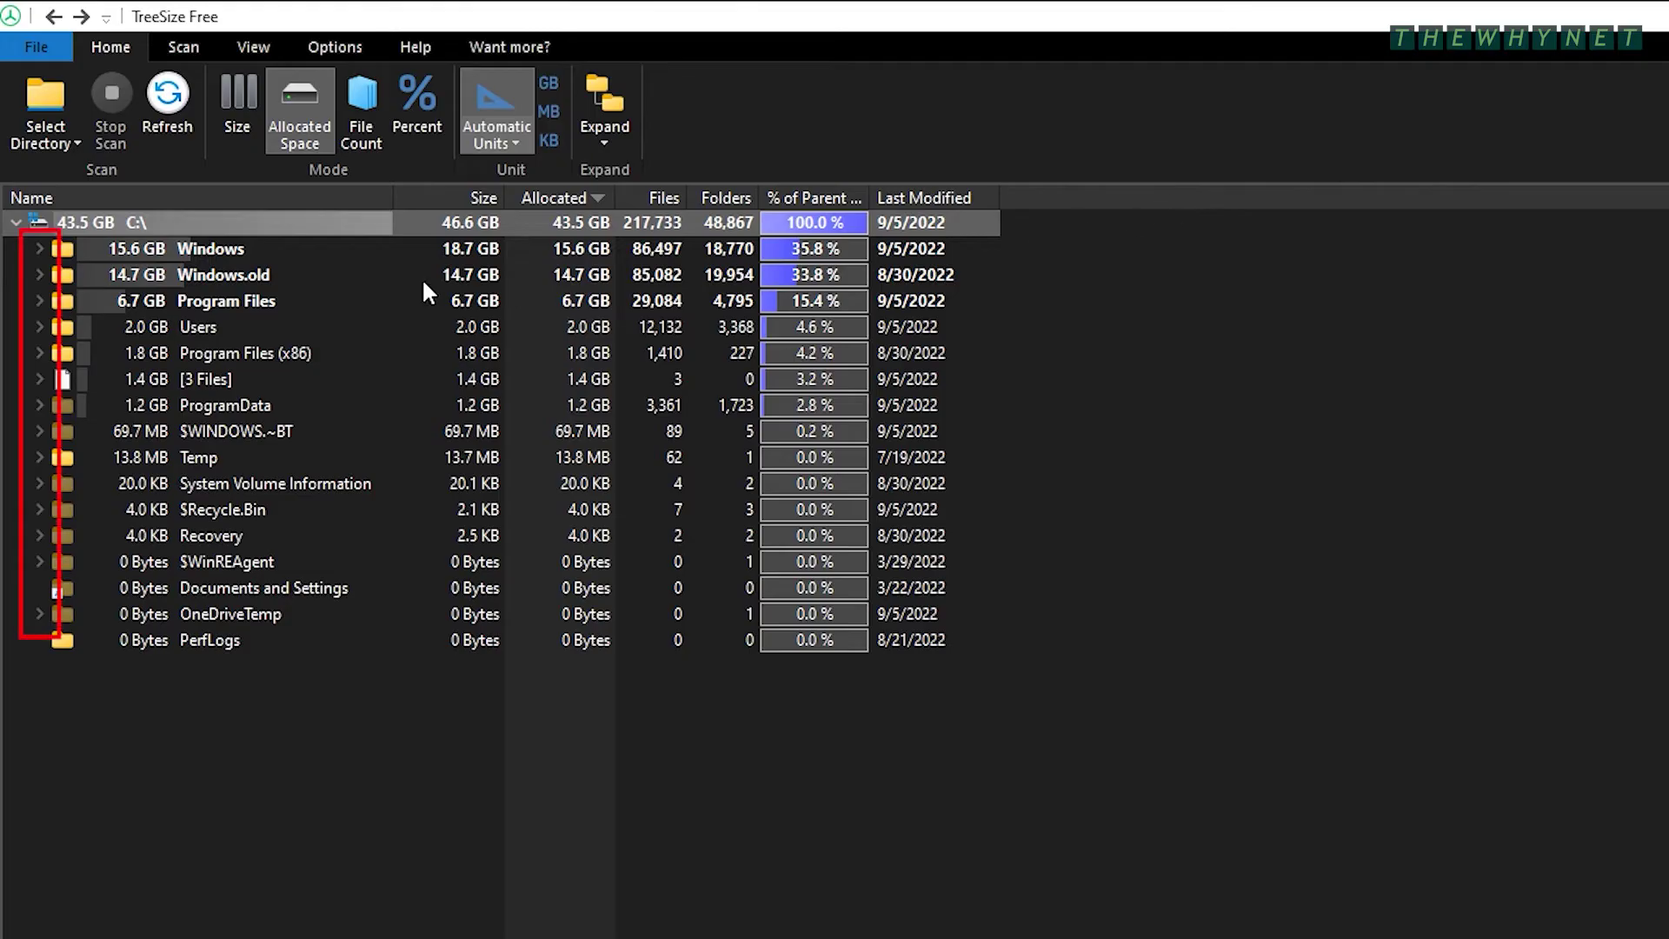
left_click(36, 327)
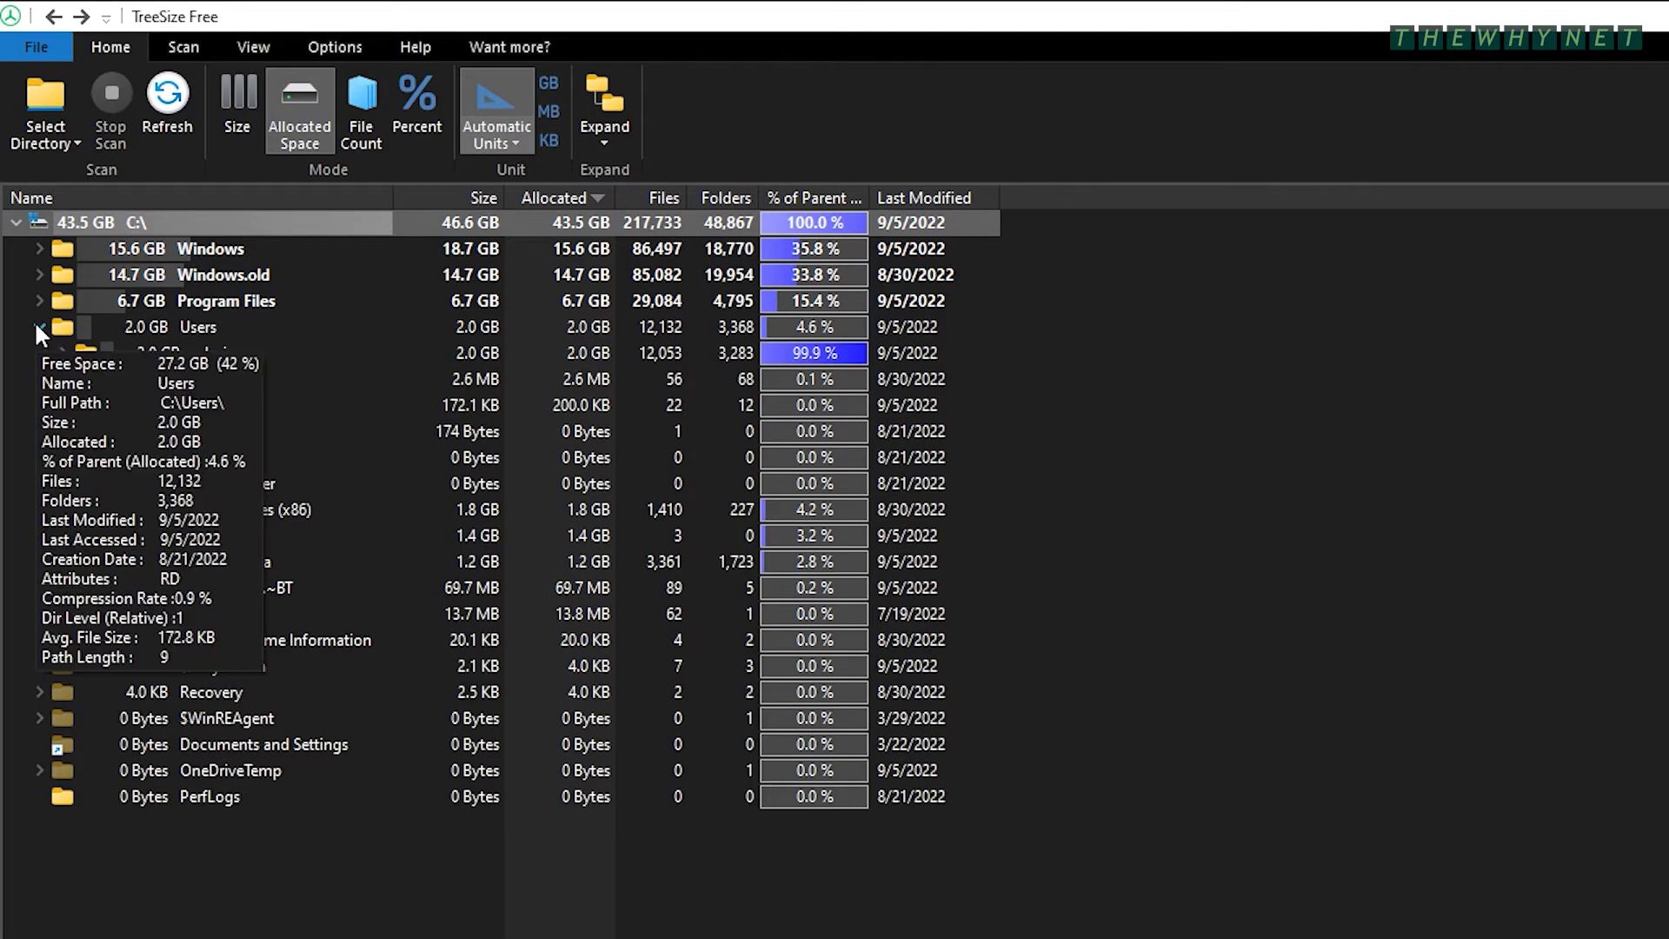
left_click(198, 327)
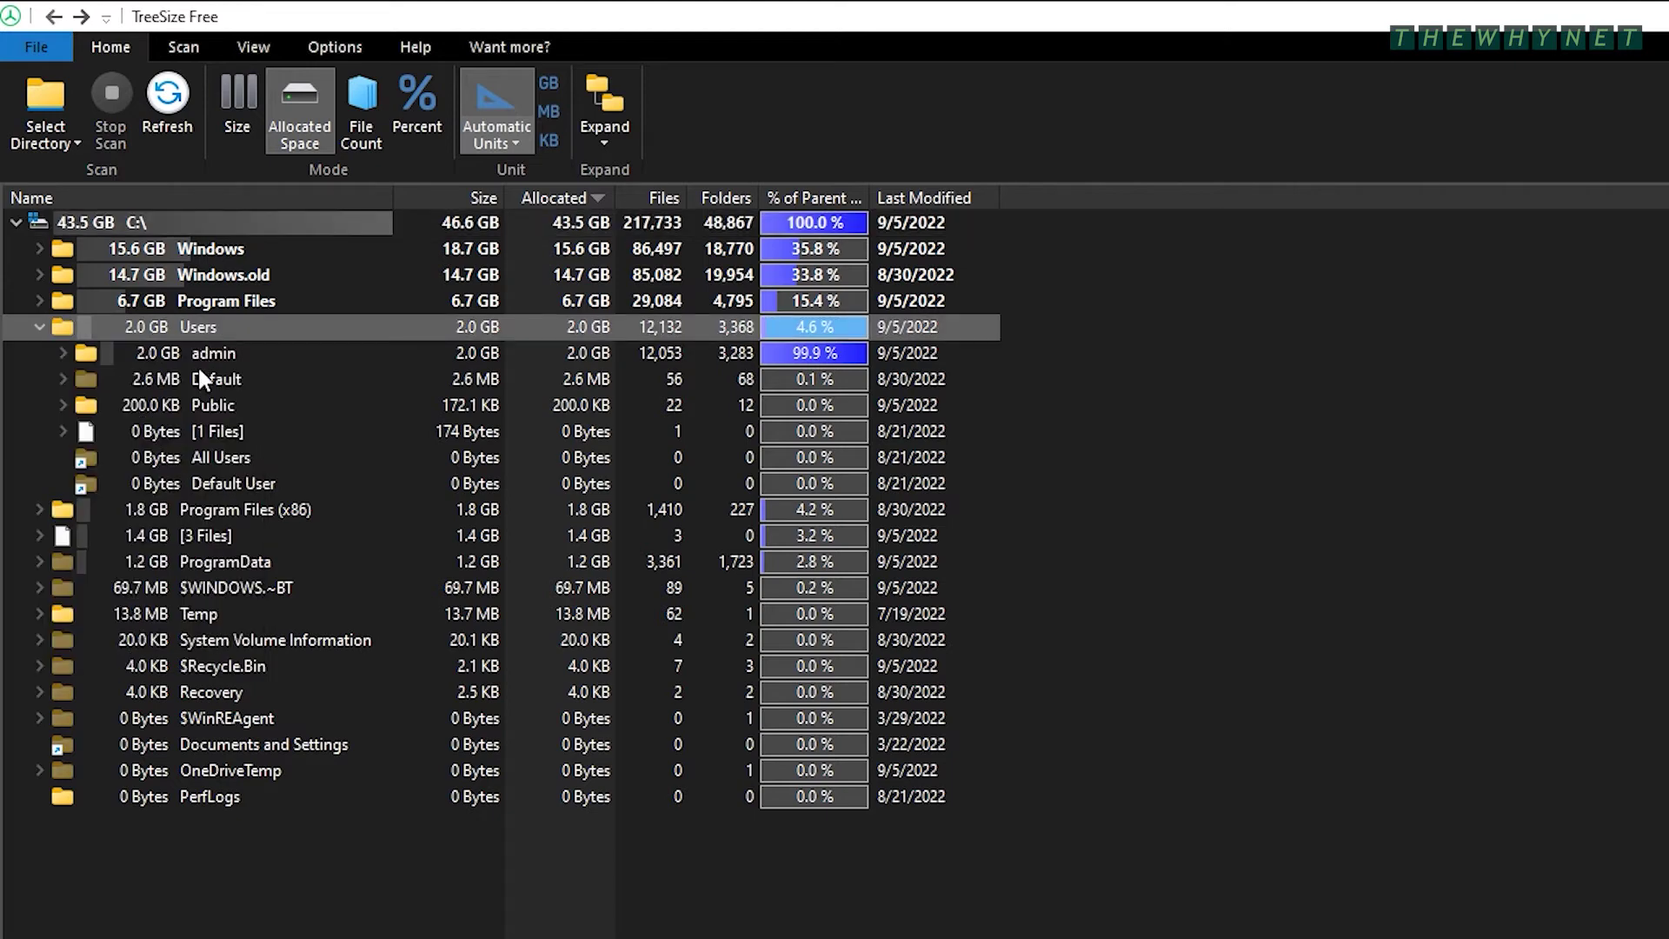
mouse_move(194, 494)
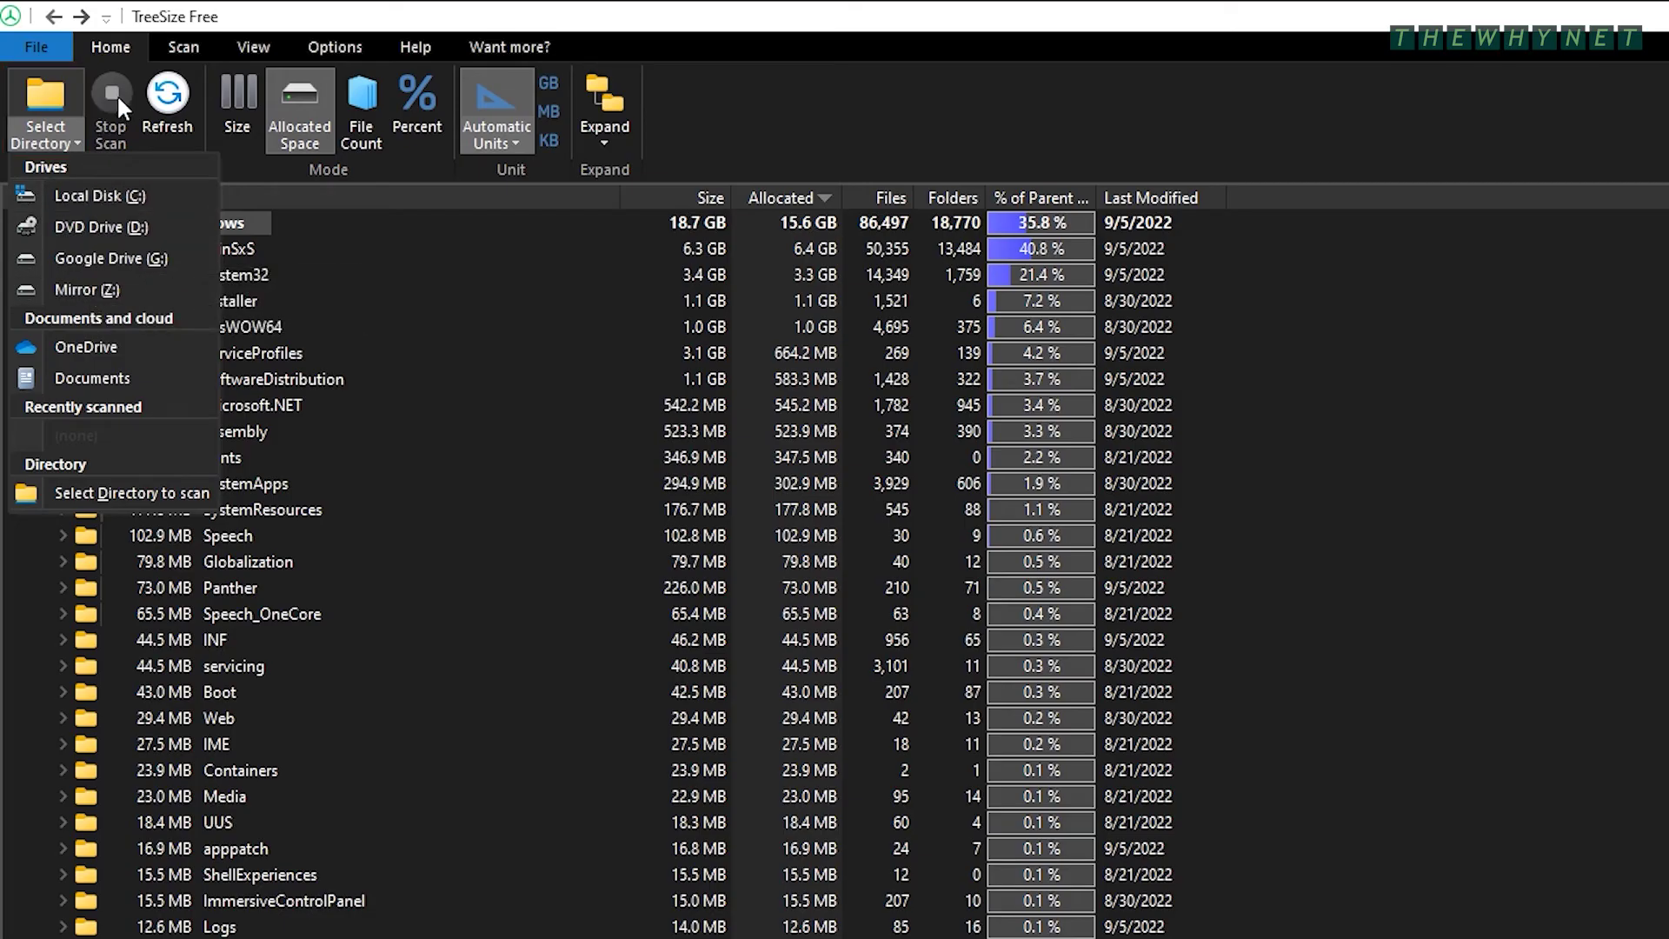
left_click(146, 111)
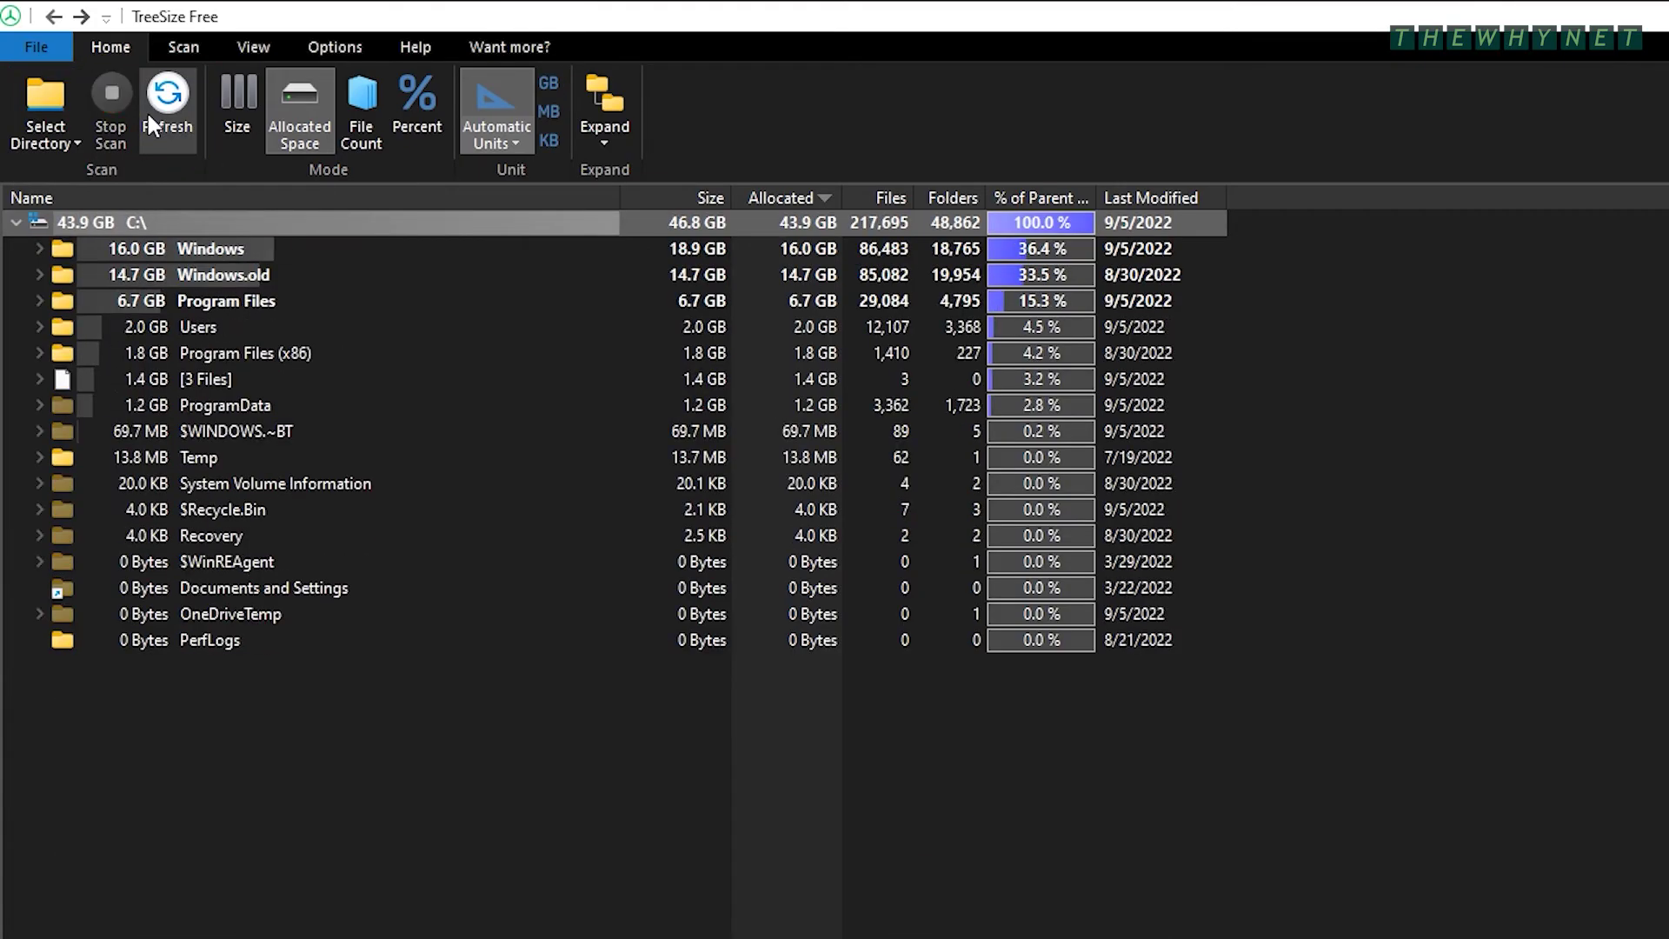
- Expand Temp and its Text-Files folder, then bring up the actions for TEST-FILE-44.txt
left_click(43, 463)
left_click(40, 459)
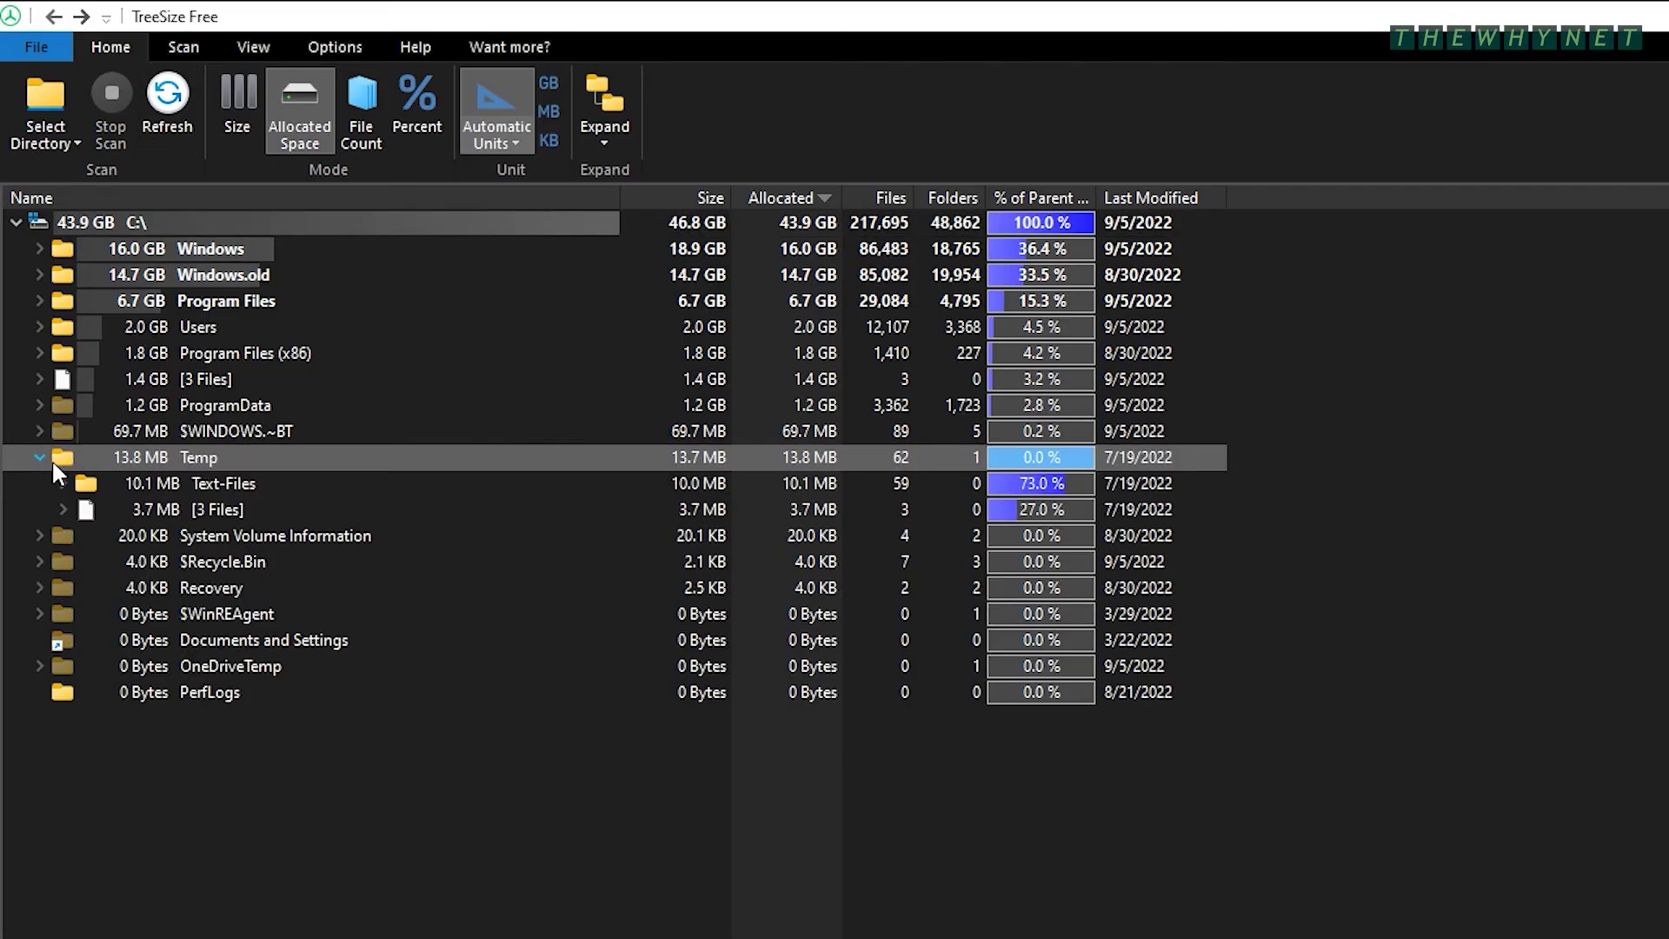
left_click(152, 484)
left_click(58, 483)
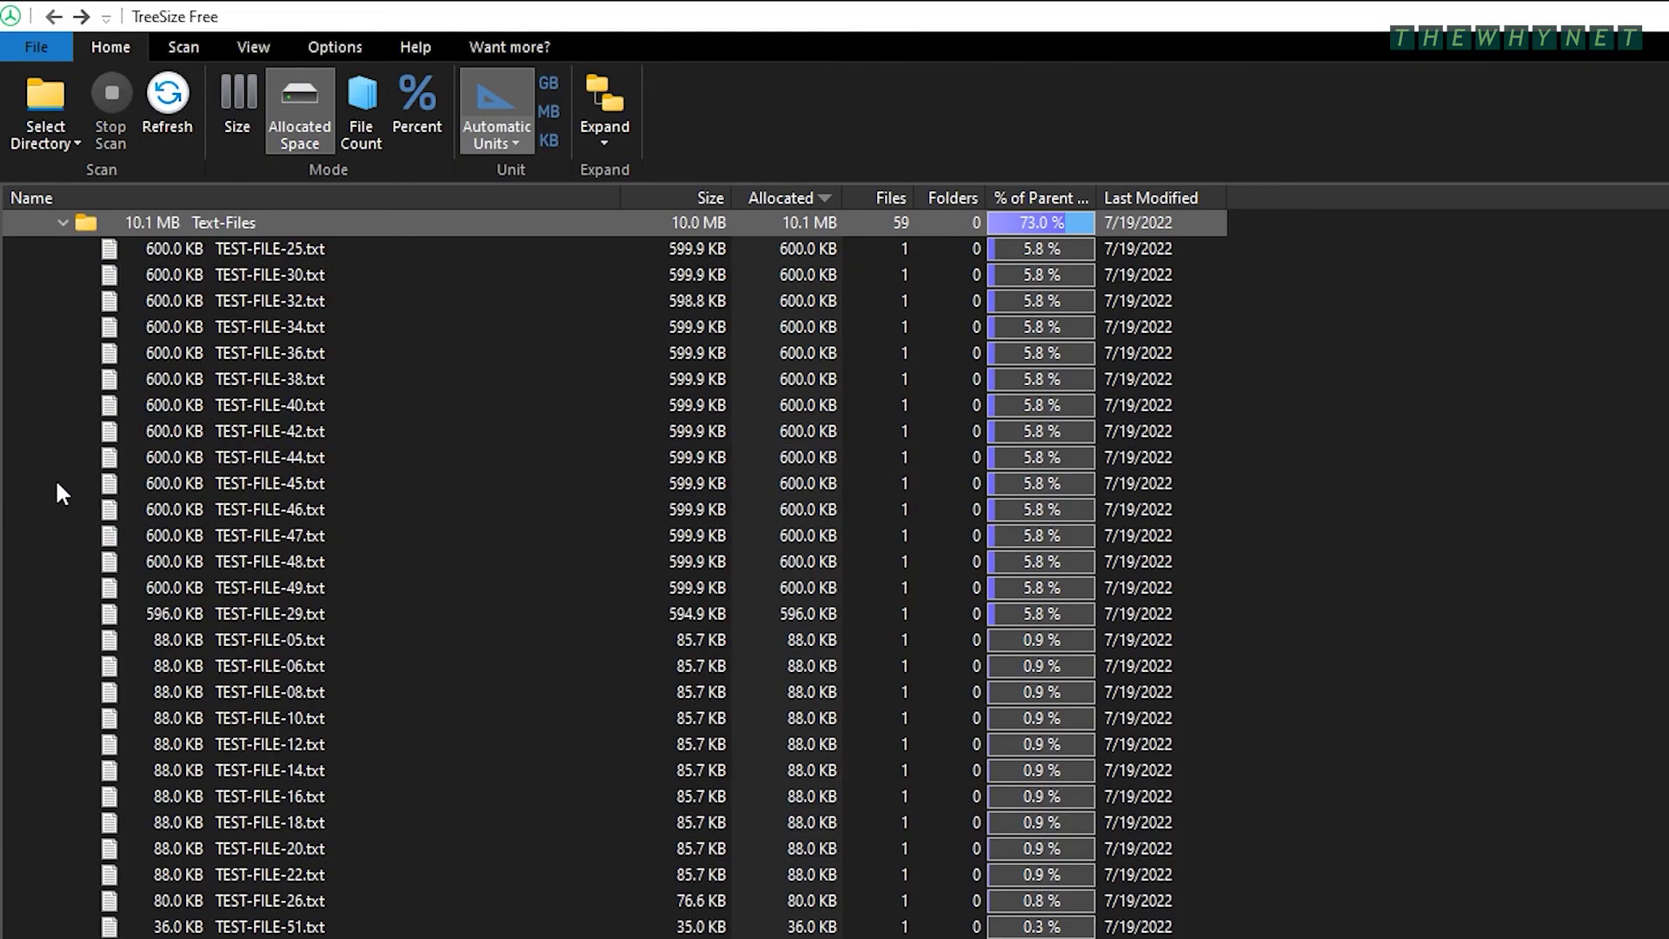
left_click(263, 459)
right_click(263, 461)
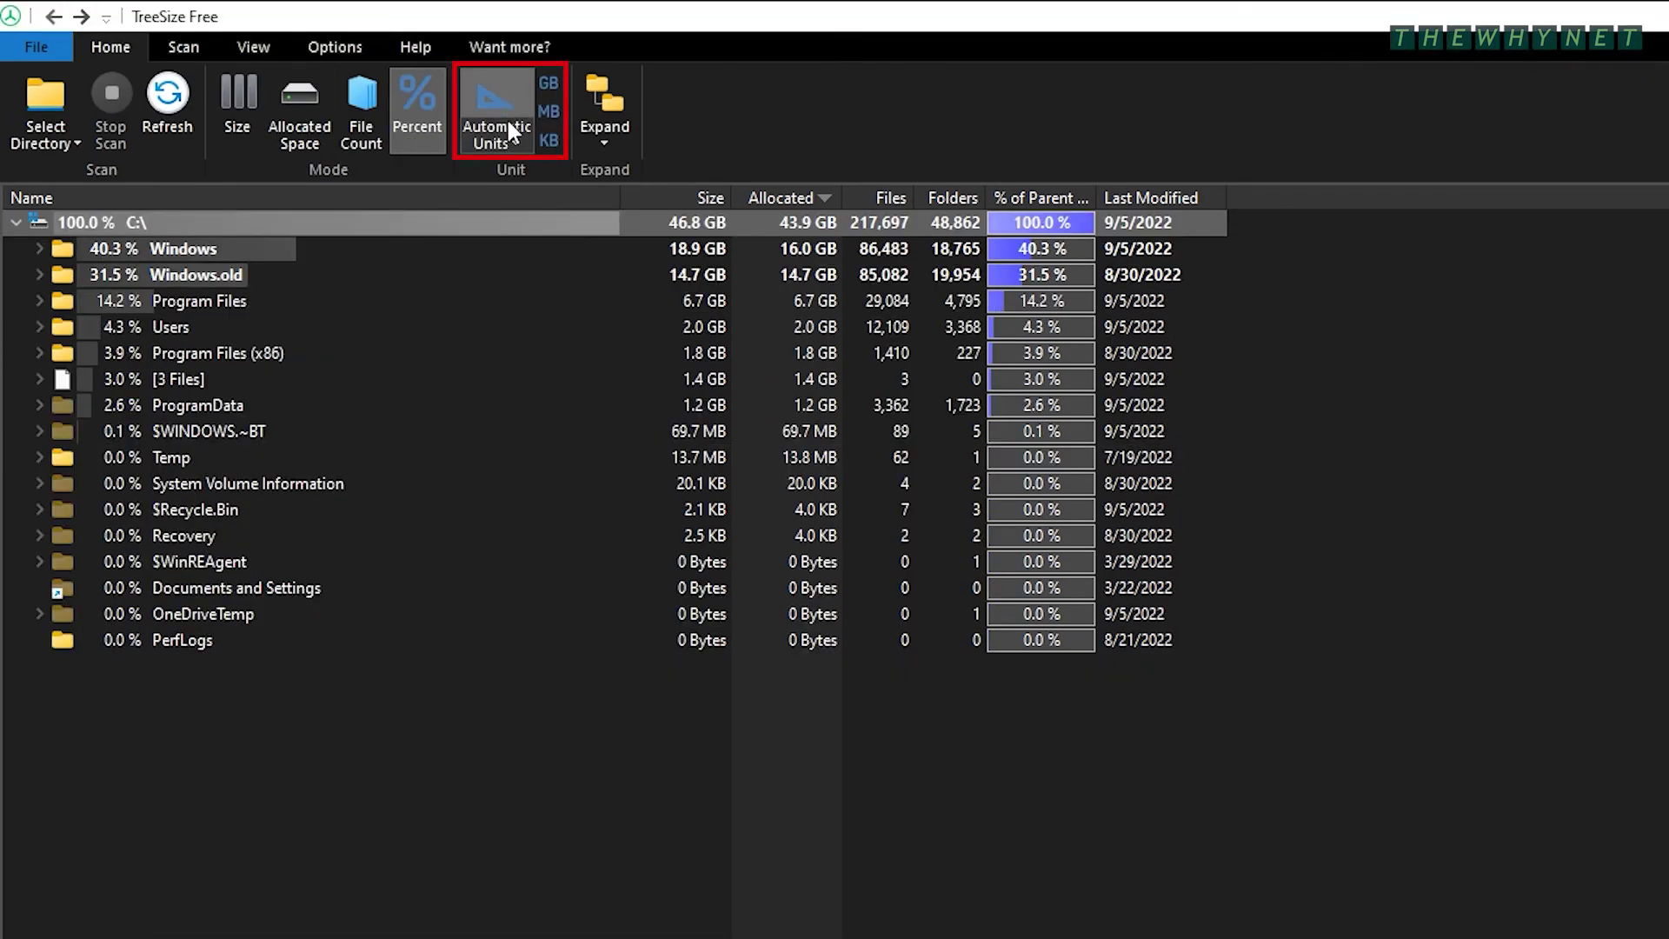
- Expand the whole C: folder tree to level 3, leaving size units unchanged
left_click(511, 141)
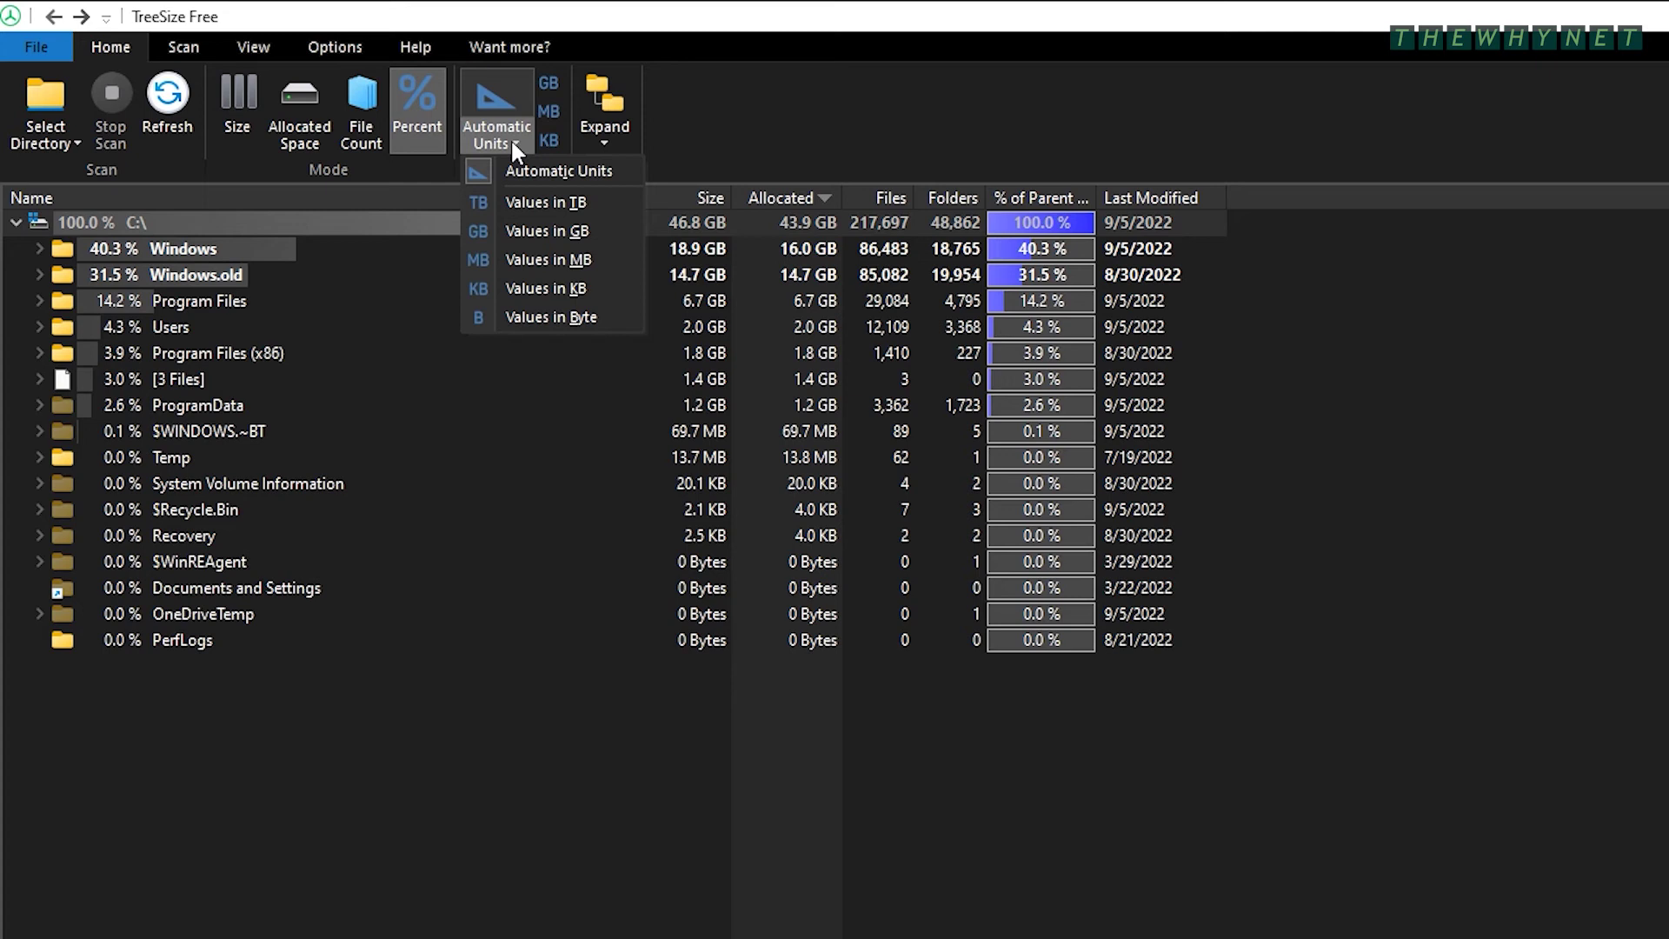
left_click(511, 140)
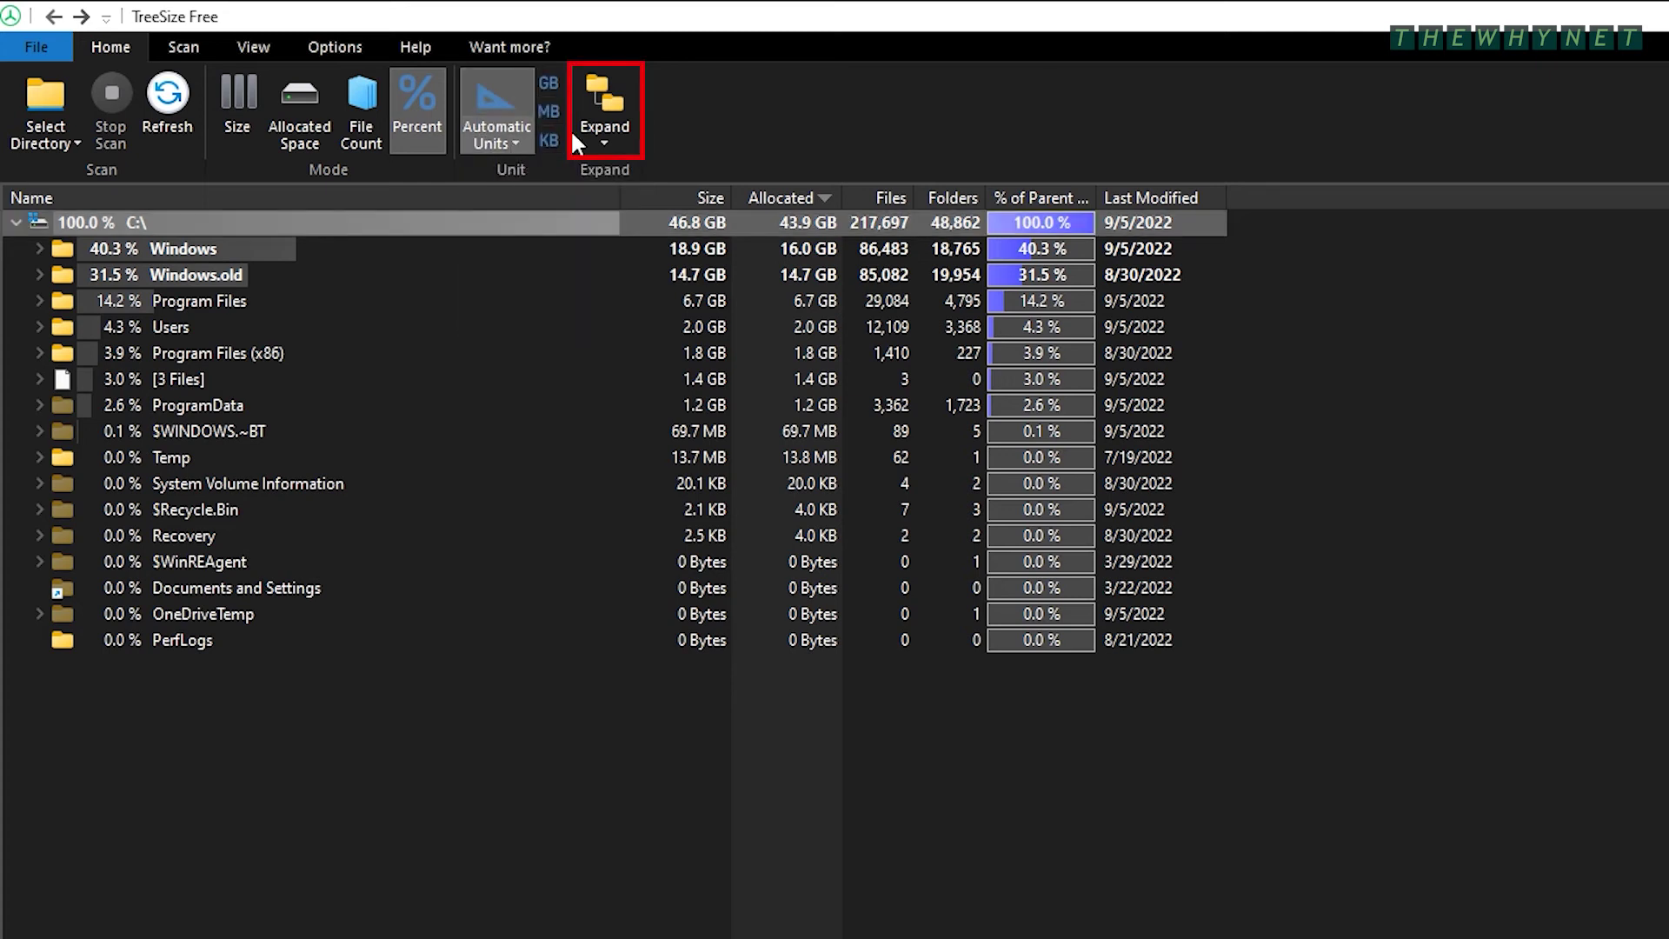
left_click(605, 143)
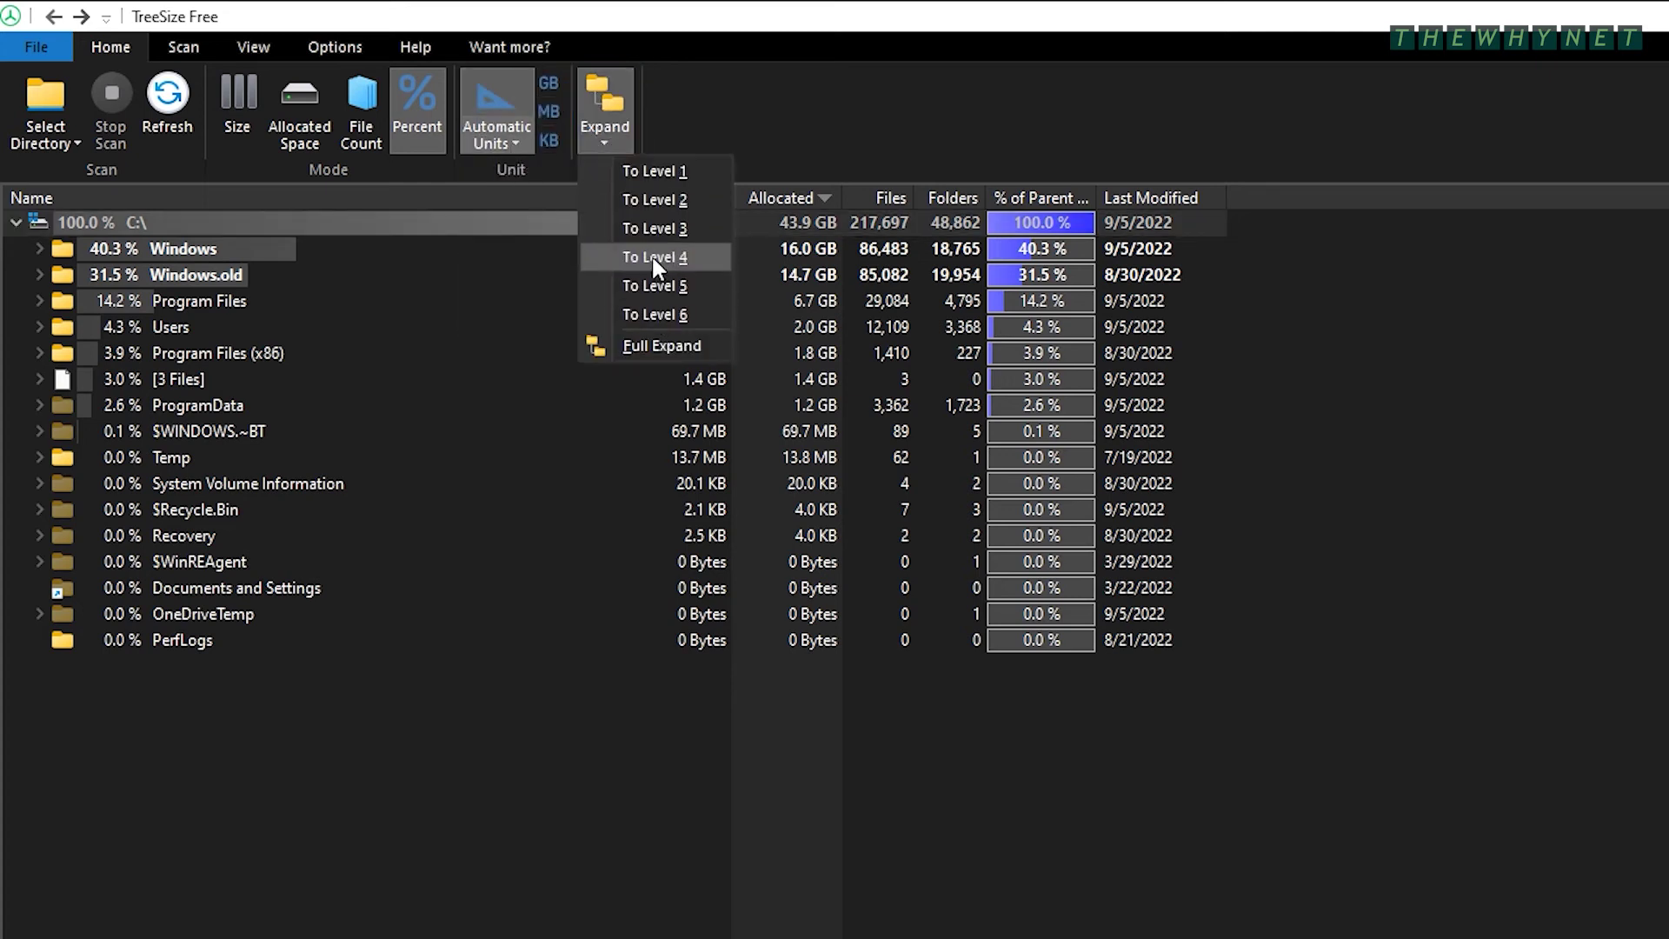
left_click(645, 227)
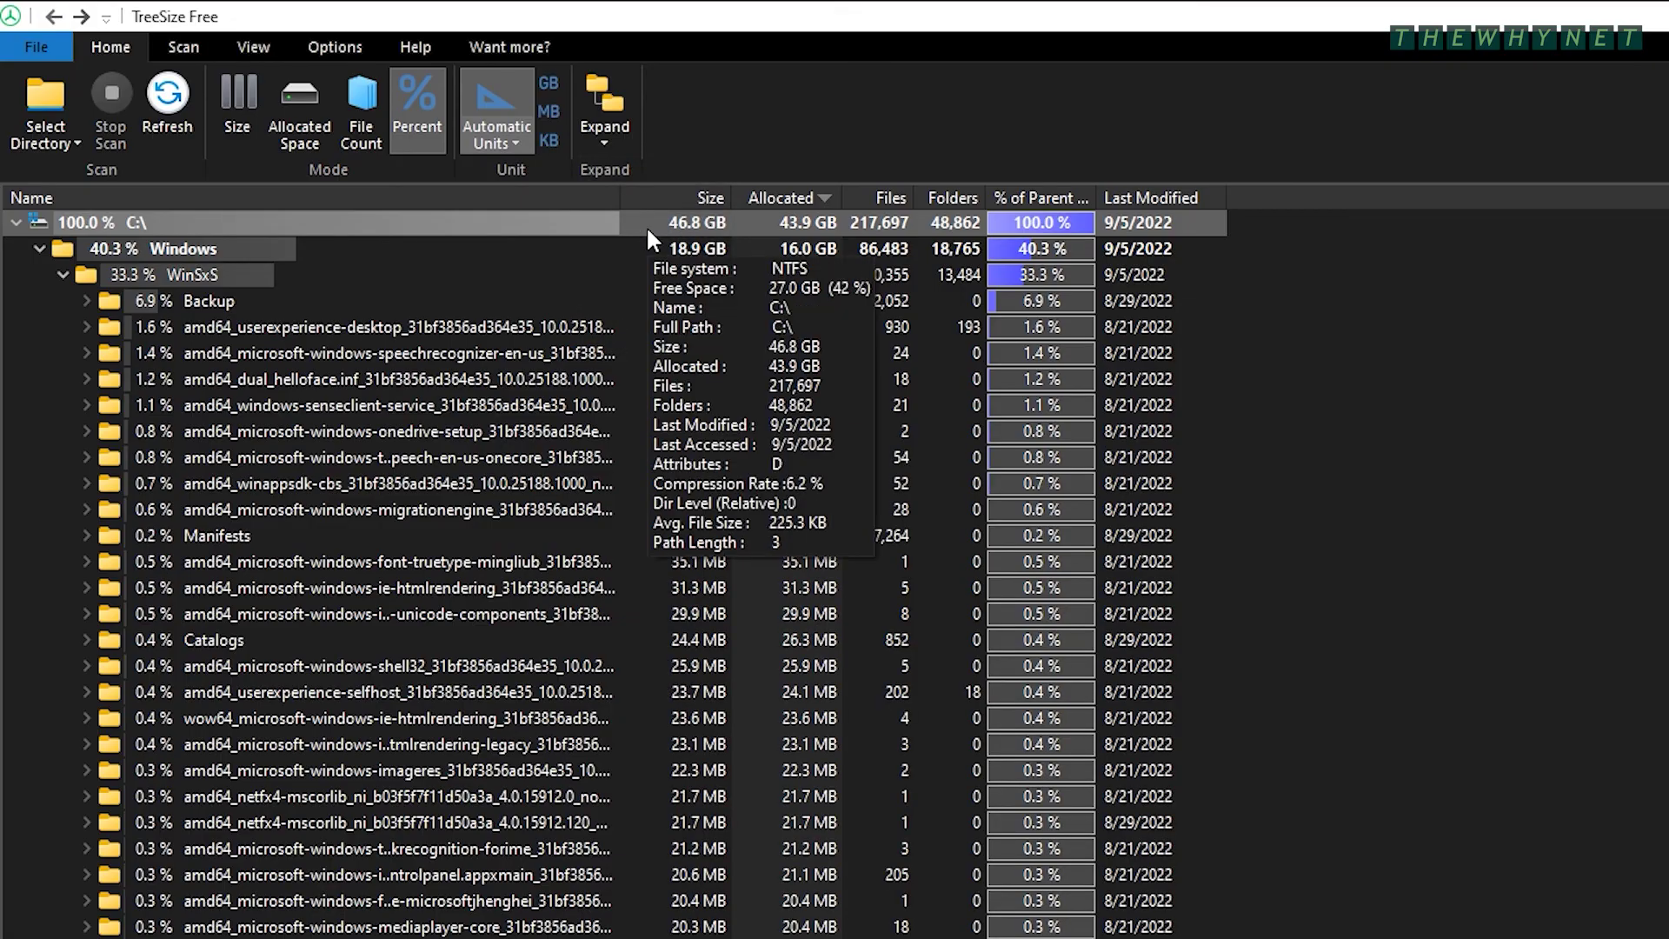
- Collapse Windows, Windows.old, Program Files, Users, Program Files (x86), ProgramData and $WINDOWS.~BT
left_click(40, 247)
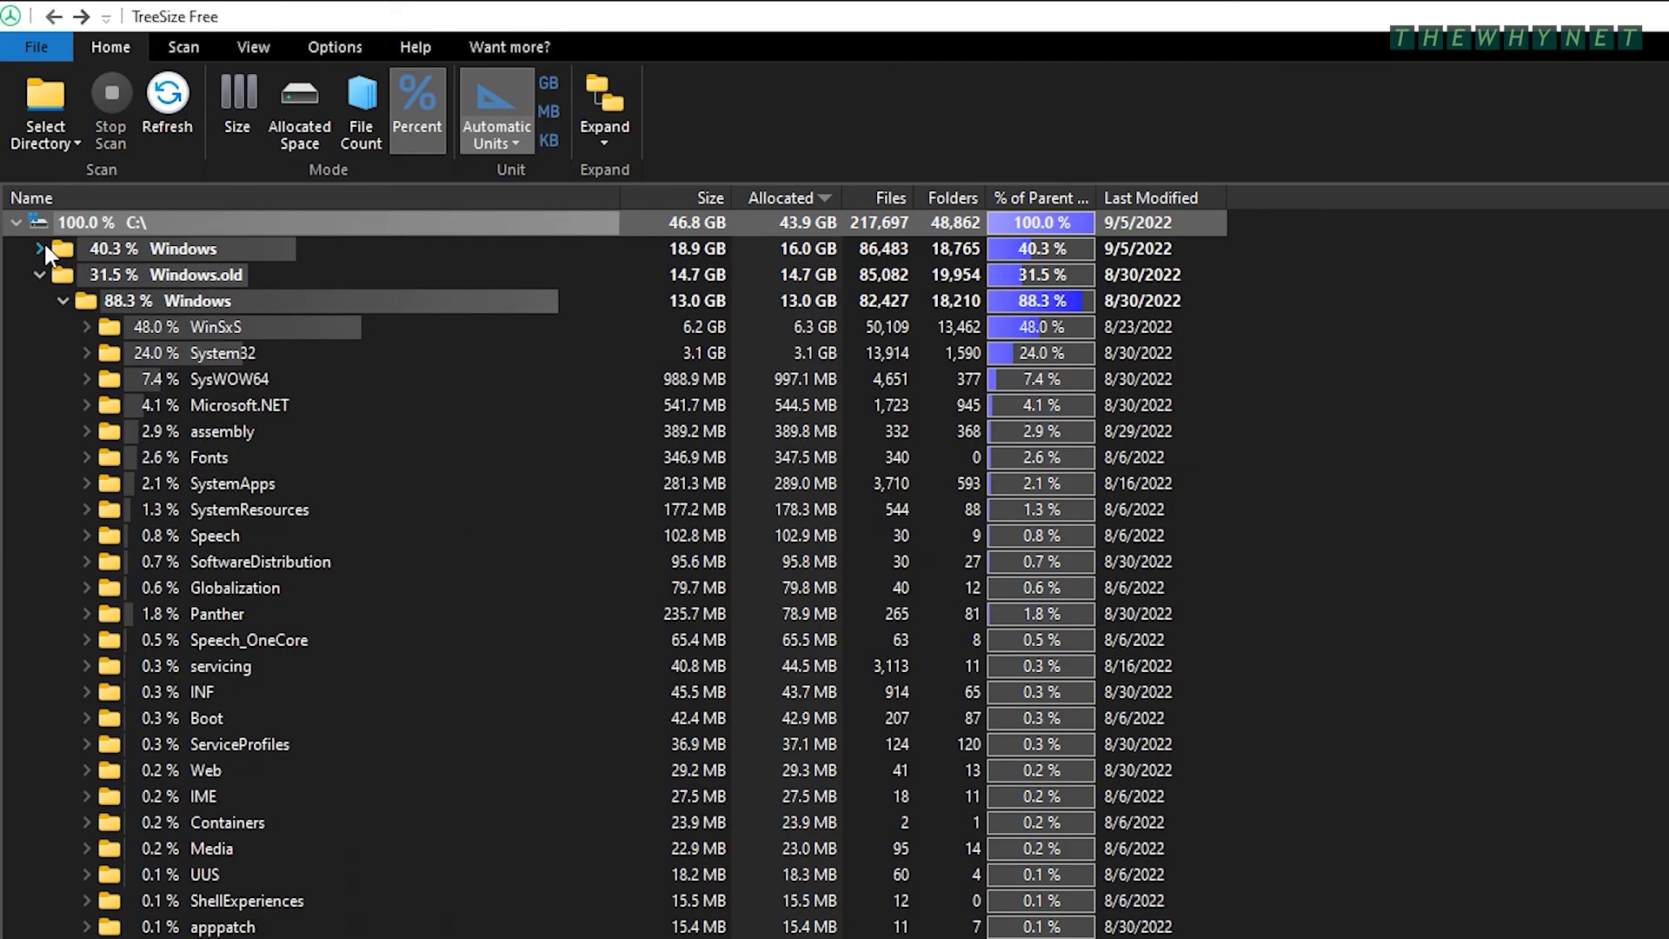
left_click(61, 299)
left_click(39, 273)
left_click(39, 300)
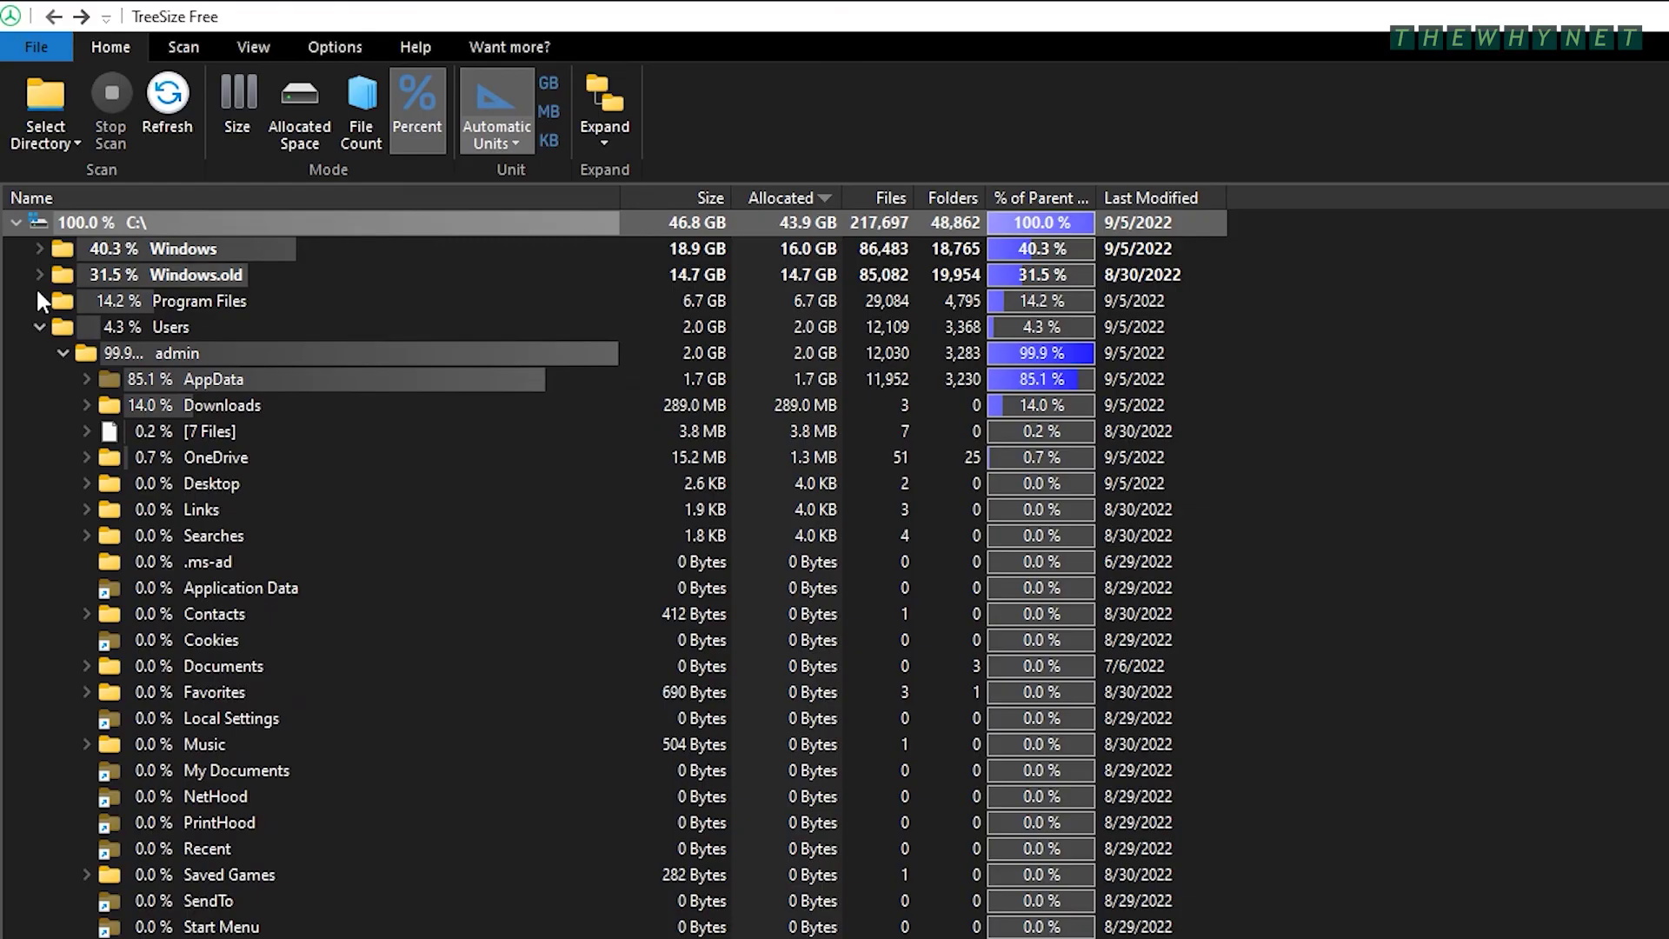
left_click(39, 326)
left_click(39, 352)
left_click(40, 404)
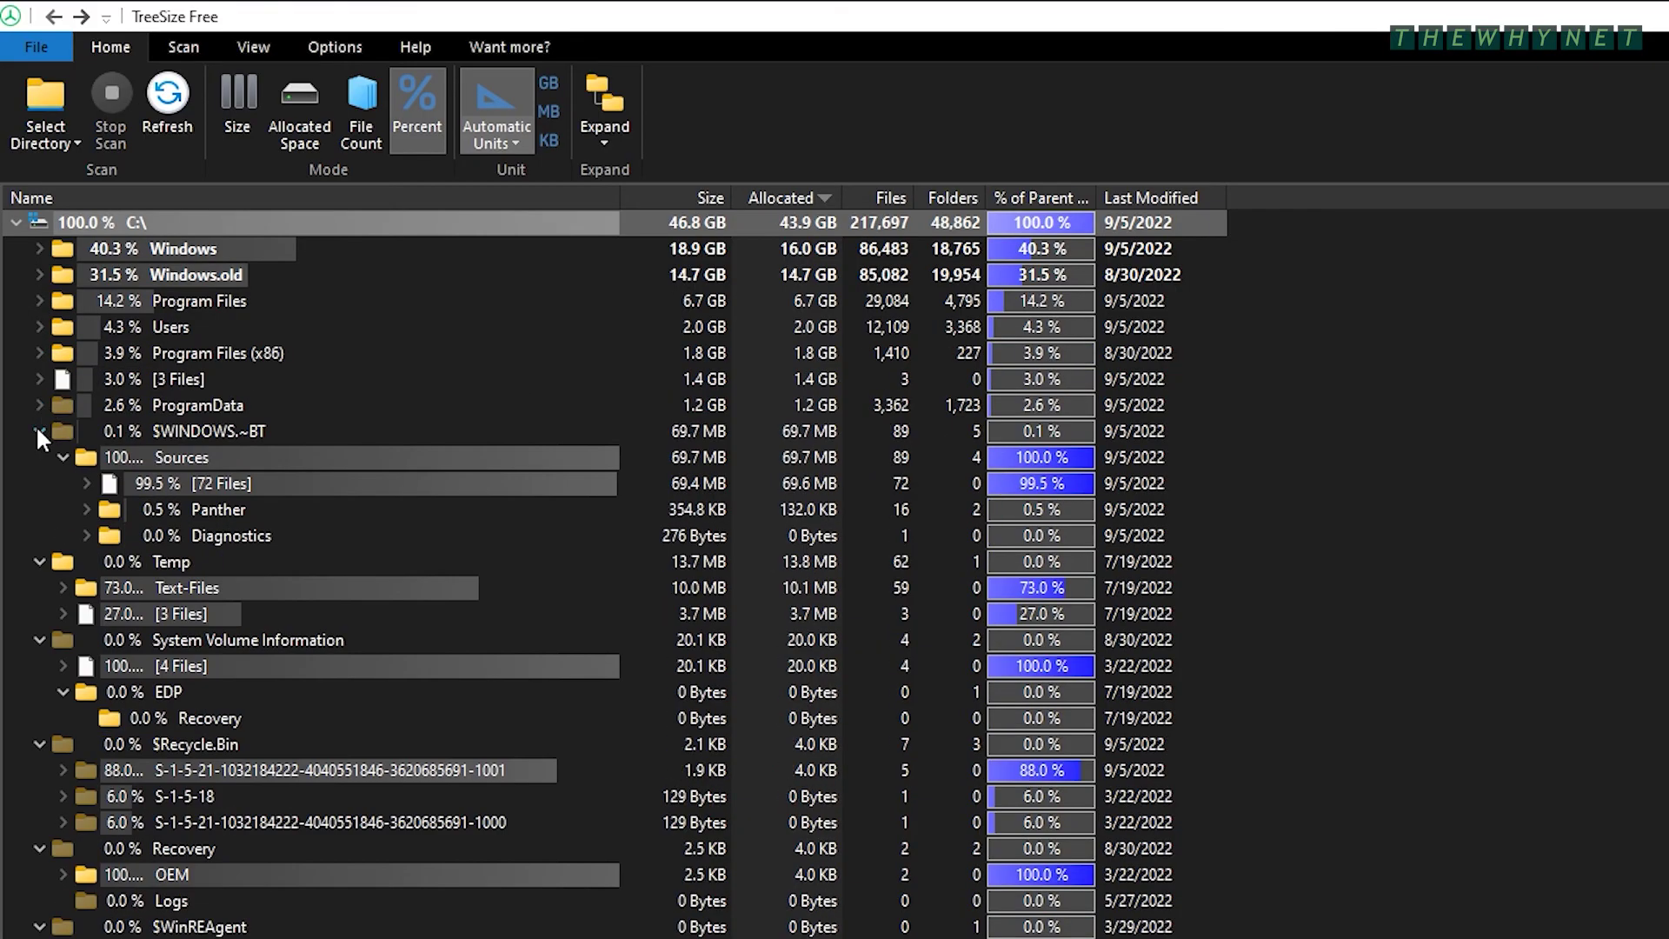
left_click(36, 430)
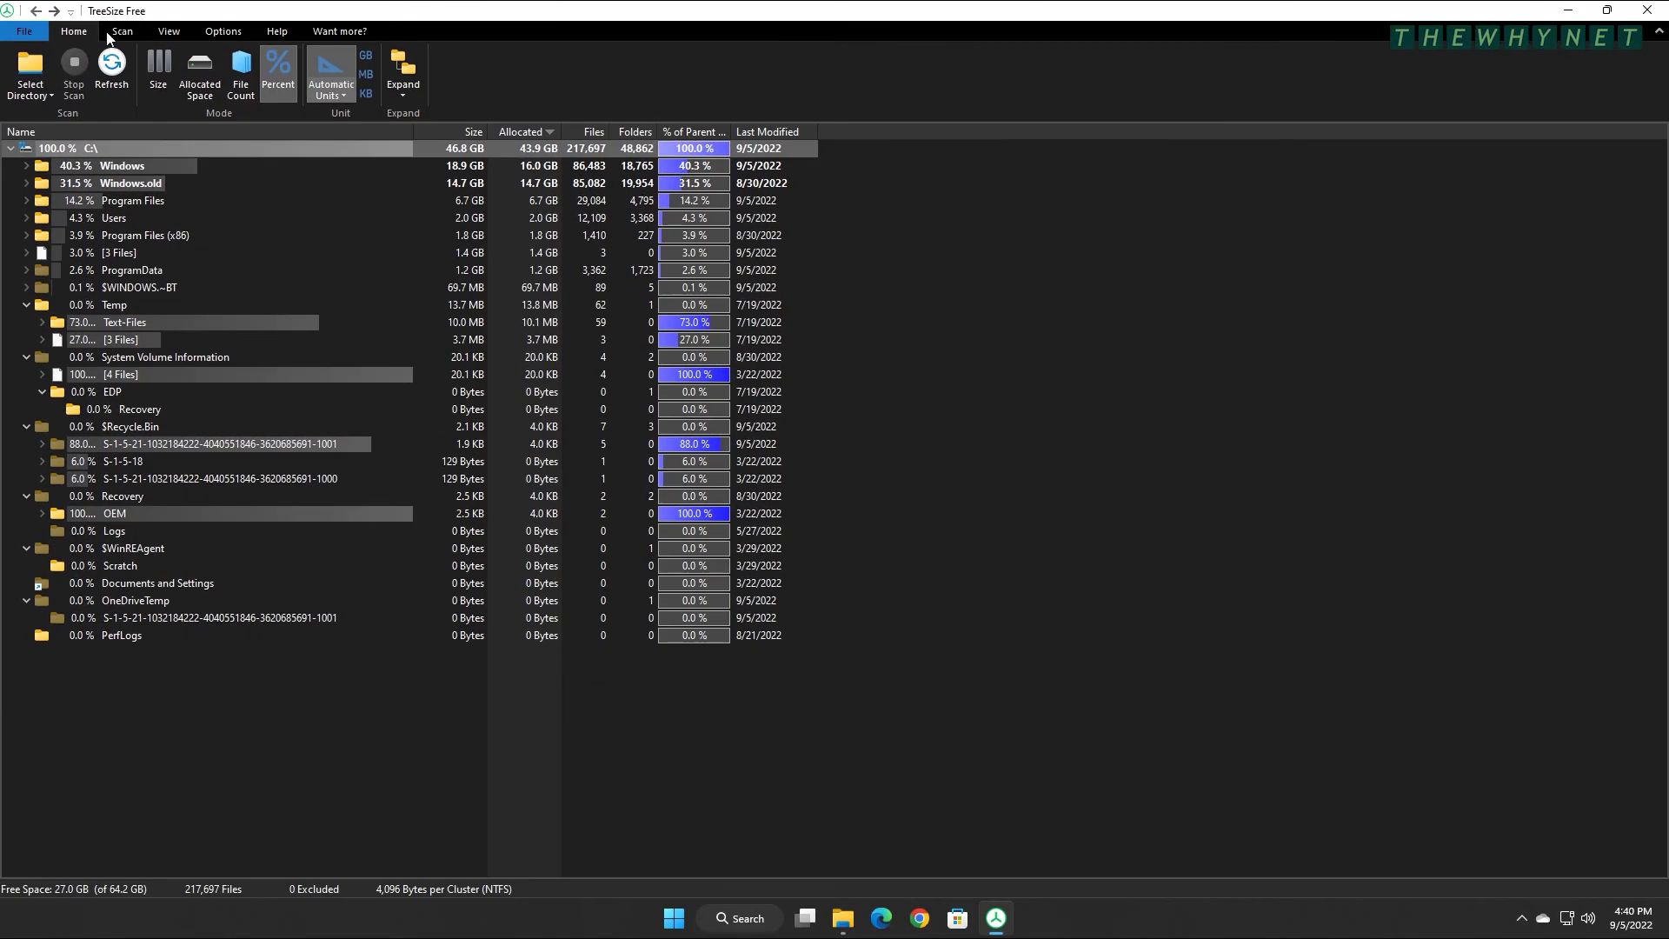
- Browse the Scan and View ribbons, then display the Options settings
left_click(185, 48)
left_click(159, 33)
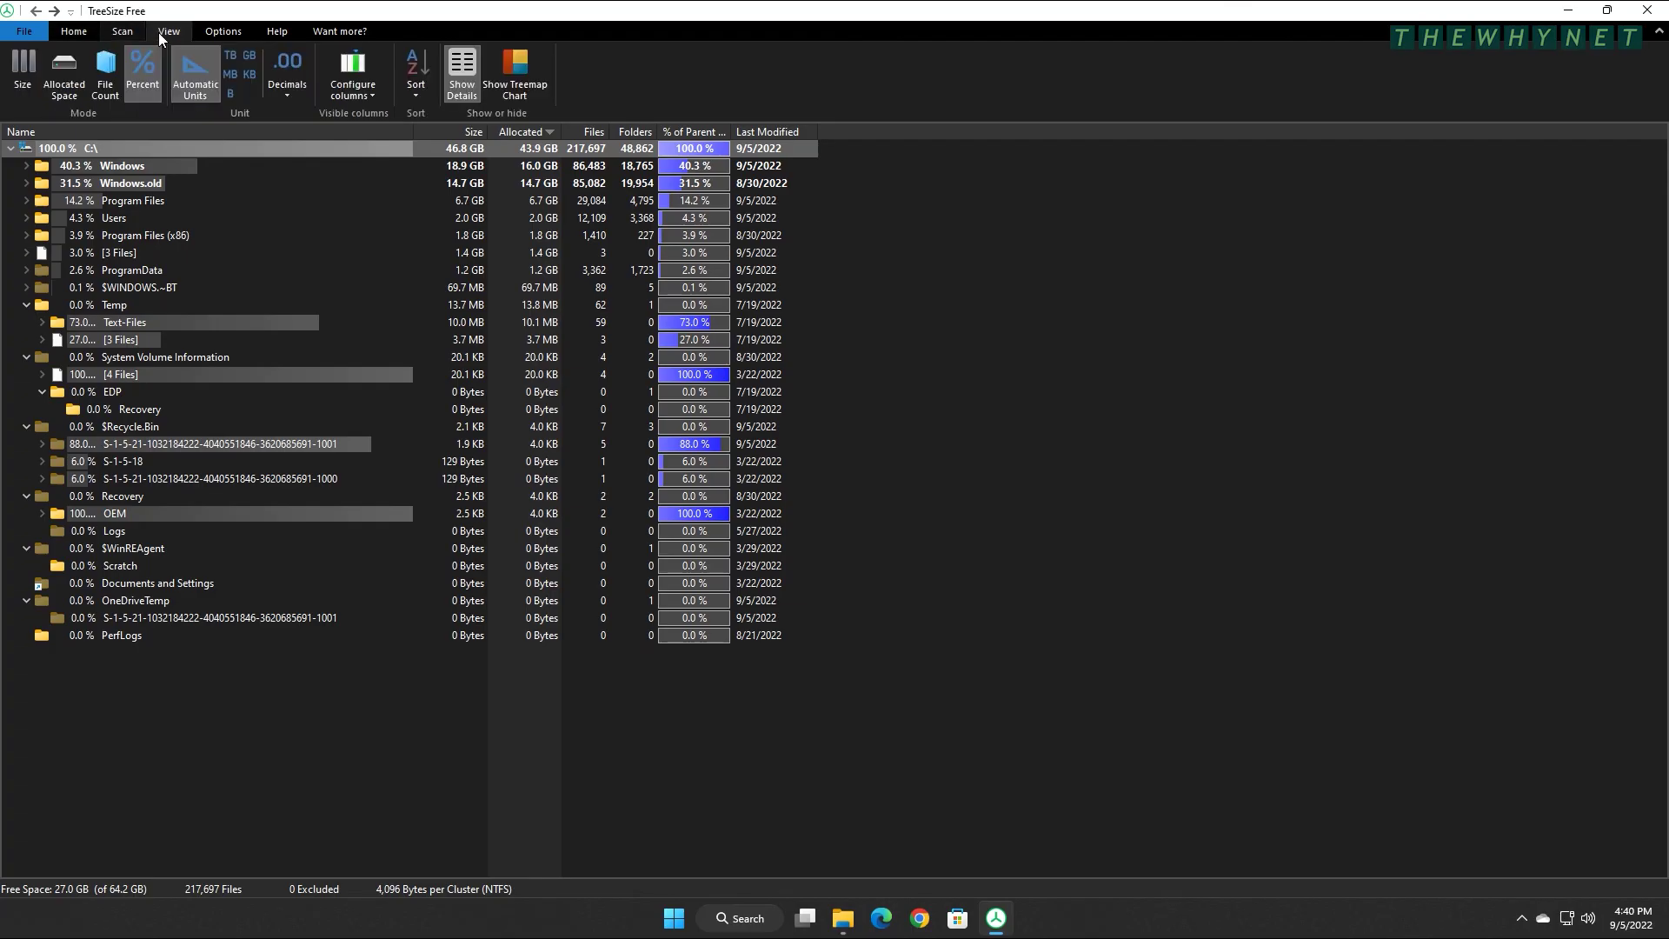
left_click(228, 41)
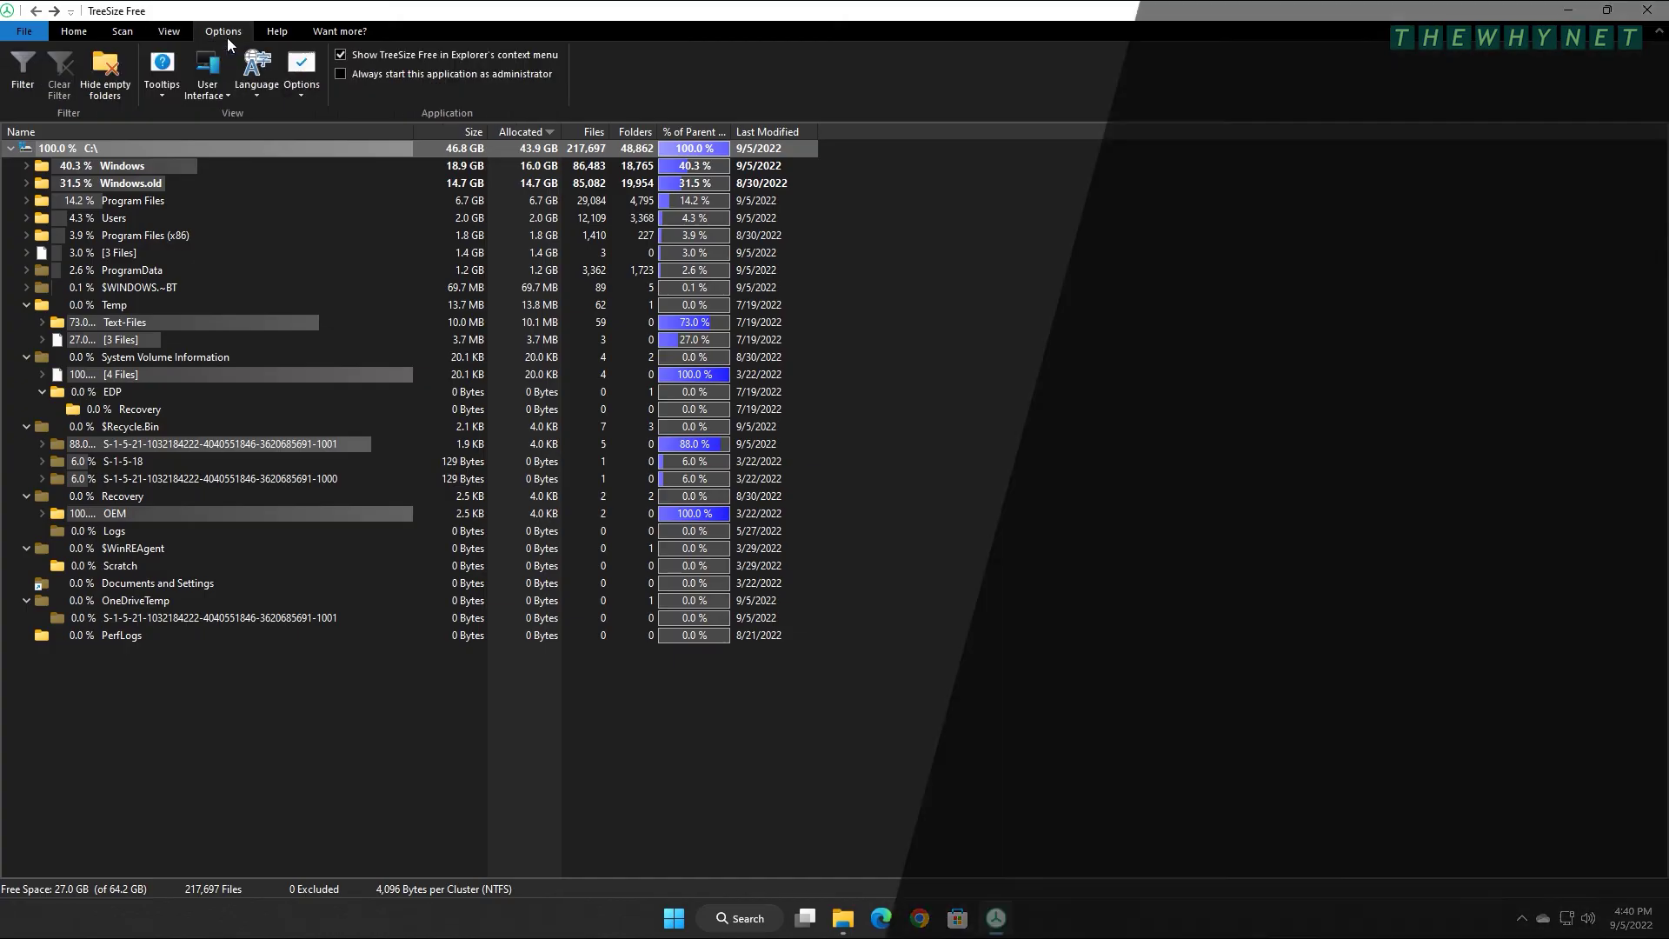